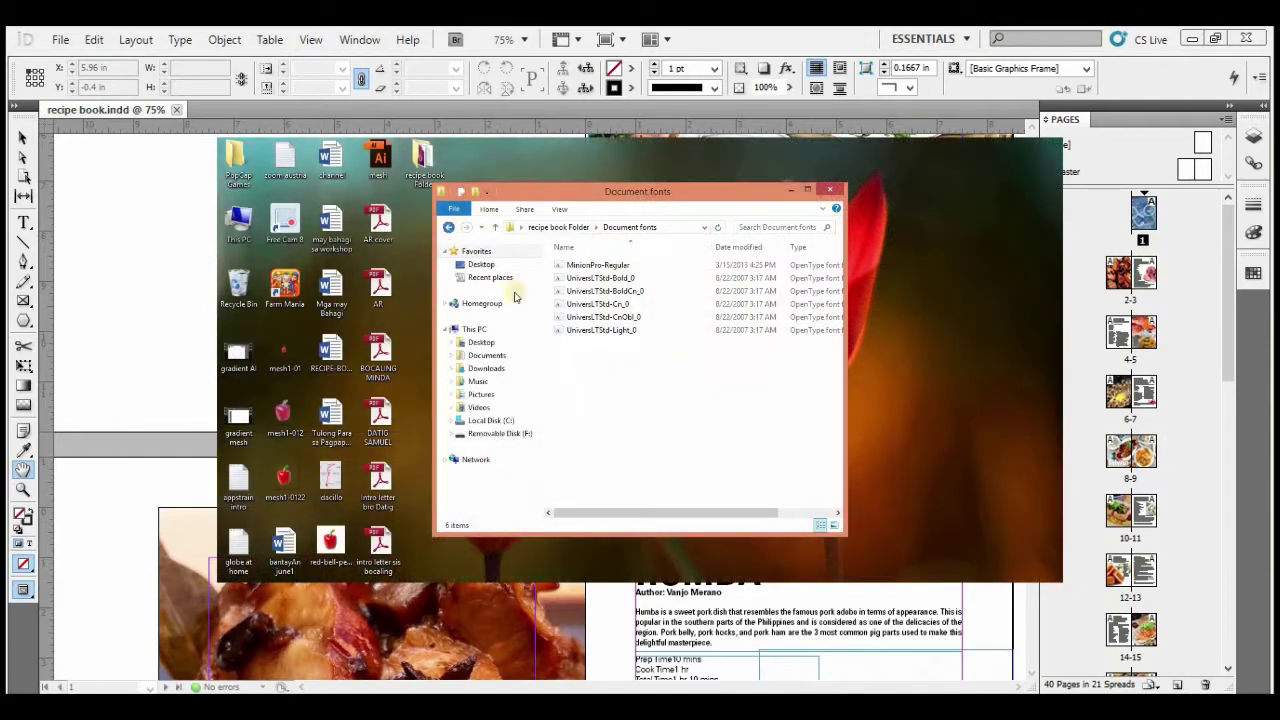
pyautogui.click(827, 285)
pyautogui.doubleClick(805, 295)
pyautogui.click(590, 303)
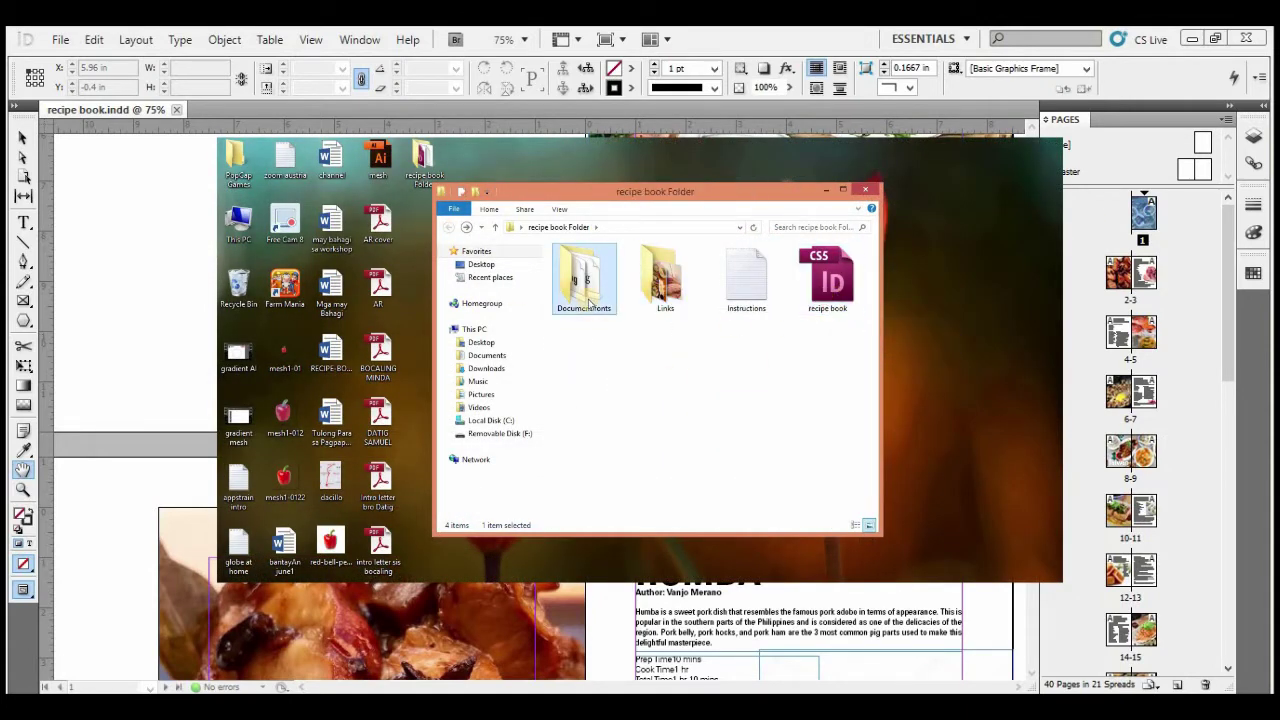
pyautogui.doubleClick(590, 303)
pyautogui.hotkey('alt', 'Left')
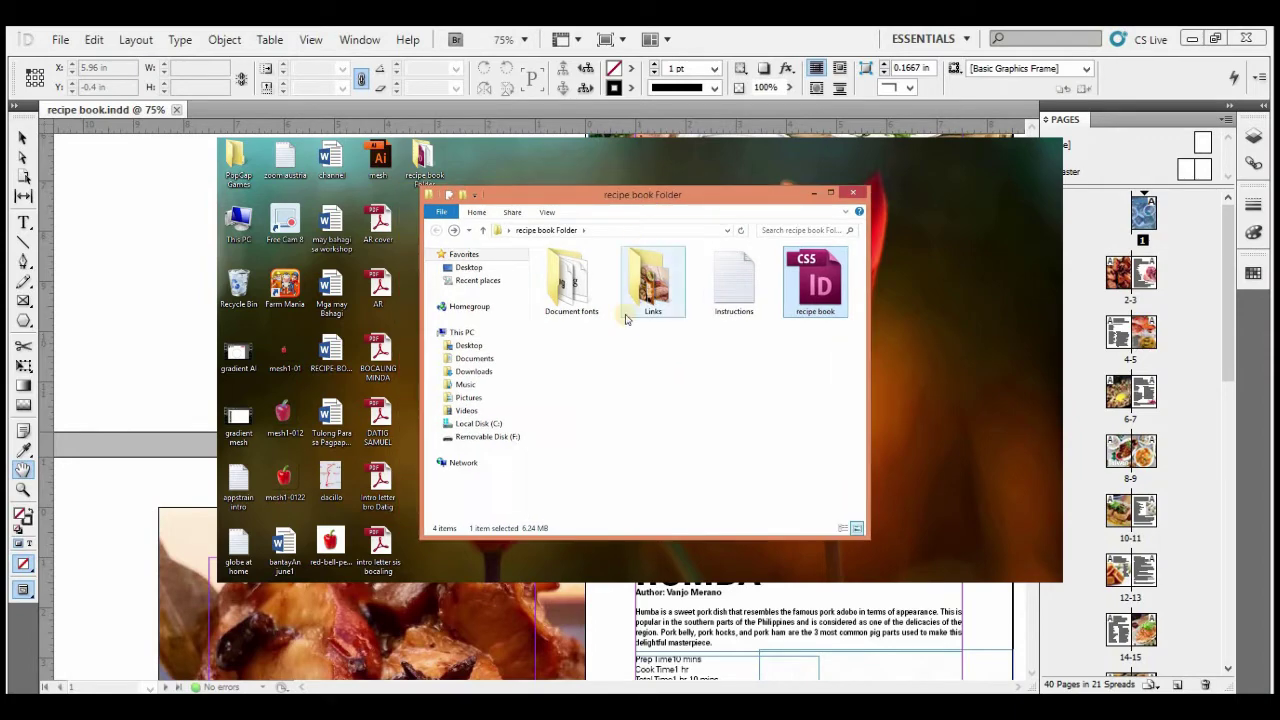
pyautogui.click(655, 292)
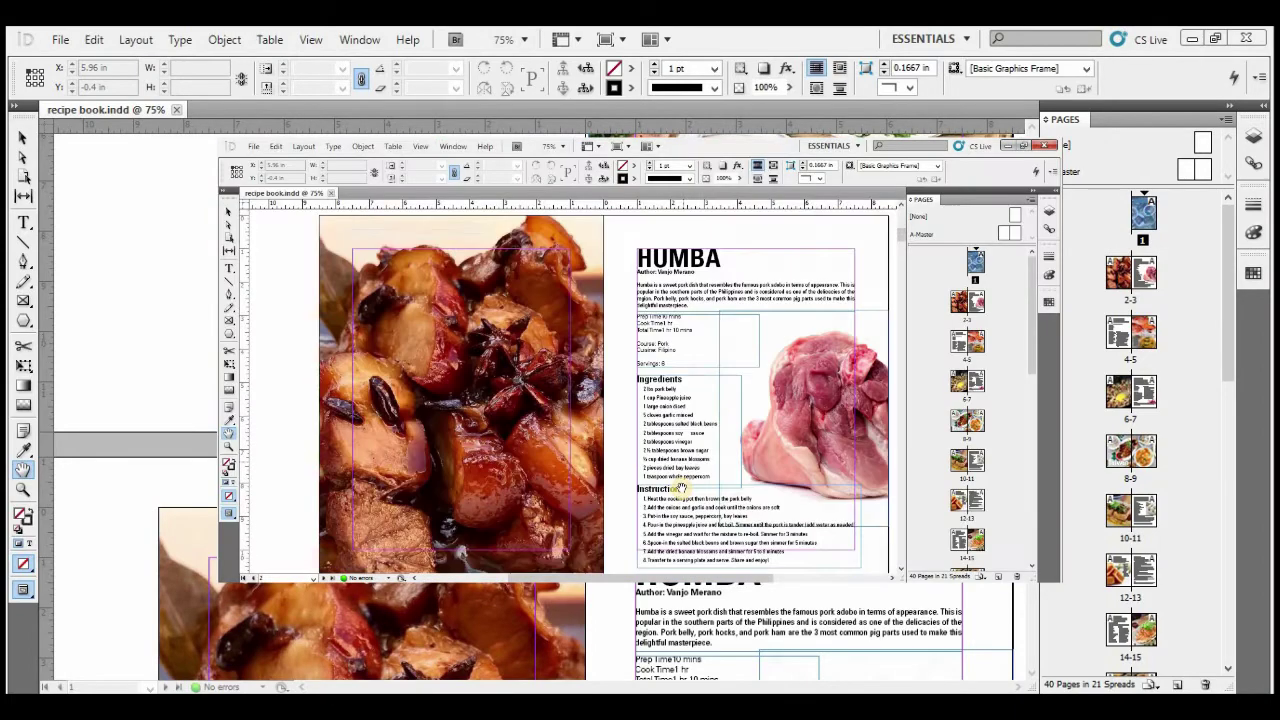
pyautogui.hscroll(10, 650, 390)
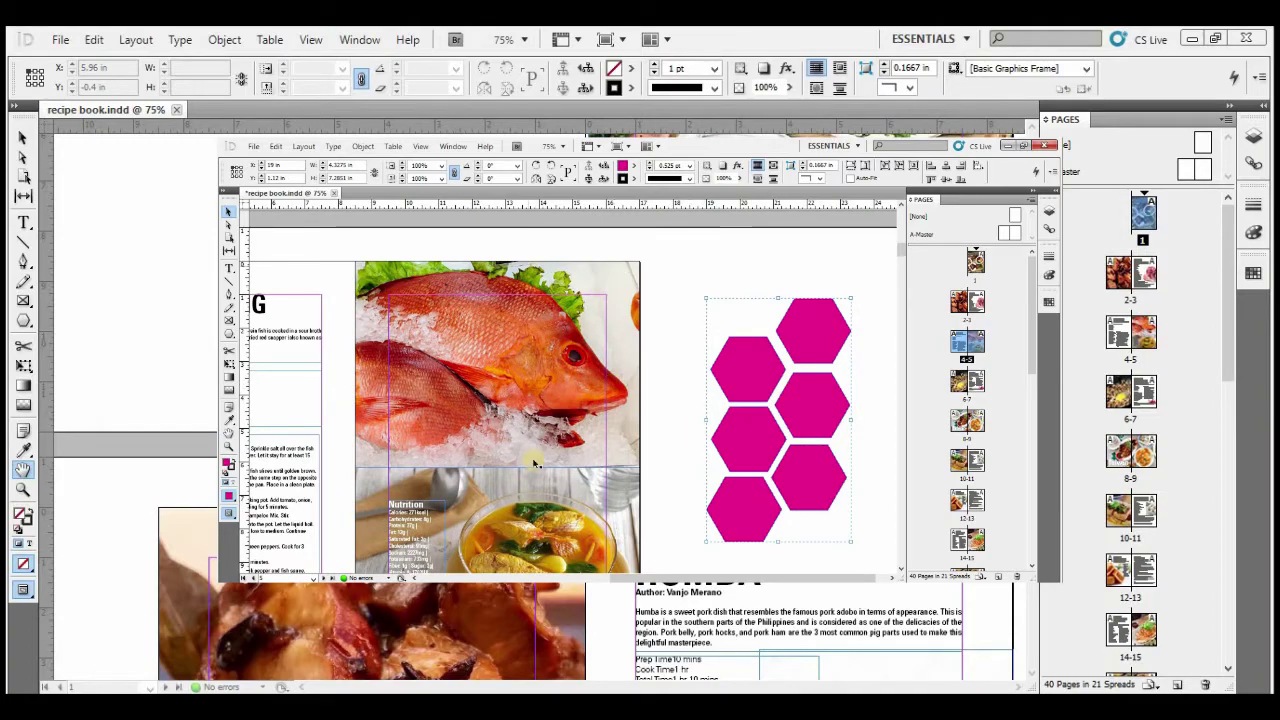
pyautogui.hscroll(5, 657, 480)
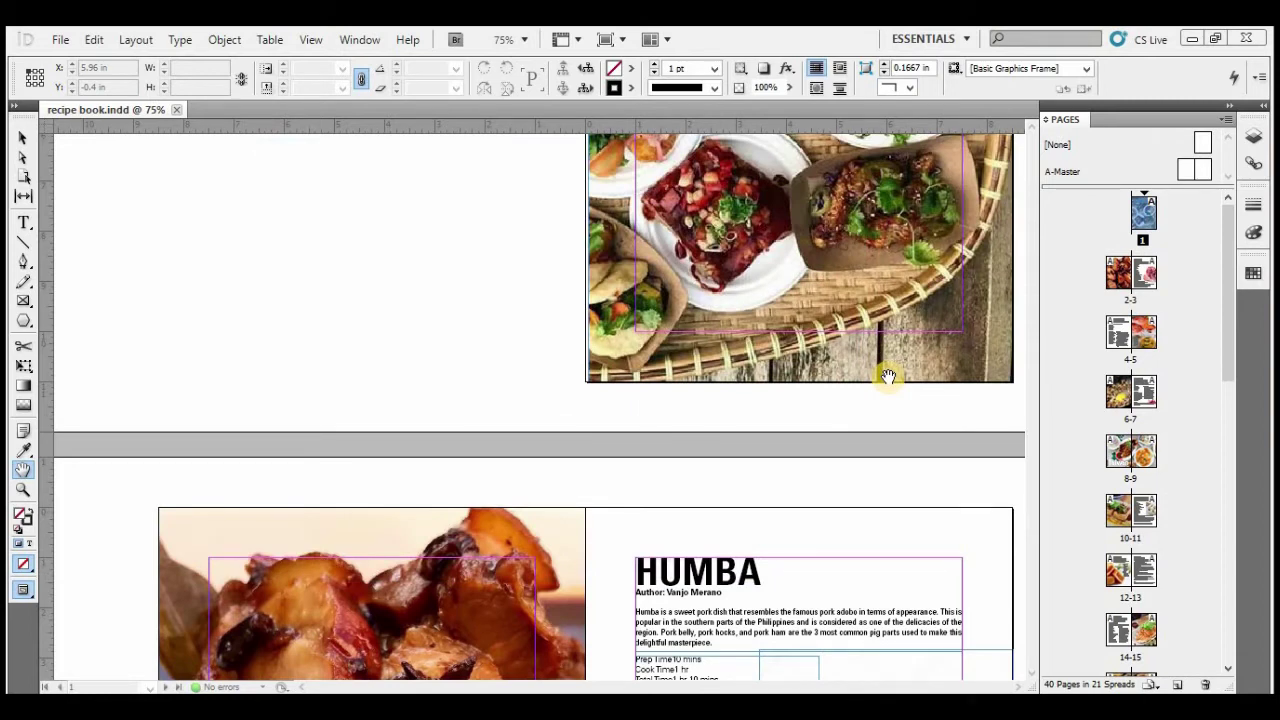
# Start packaging the recipe book document and review the package check sections from Fonts through External Plug-ins.
pyautogui.click(60, 40)
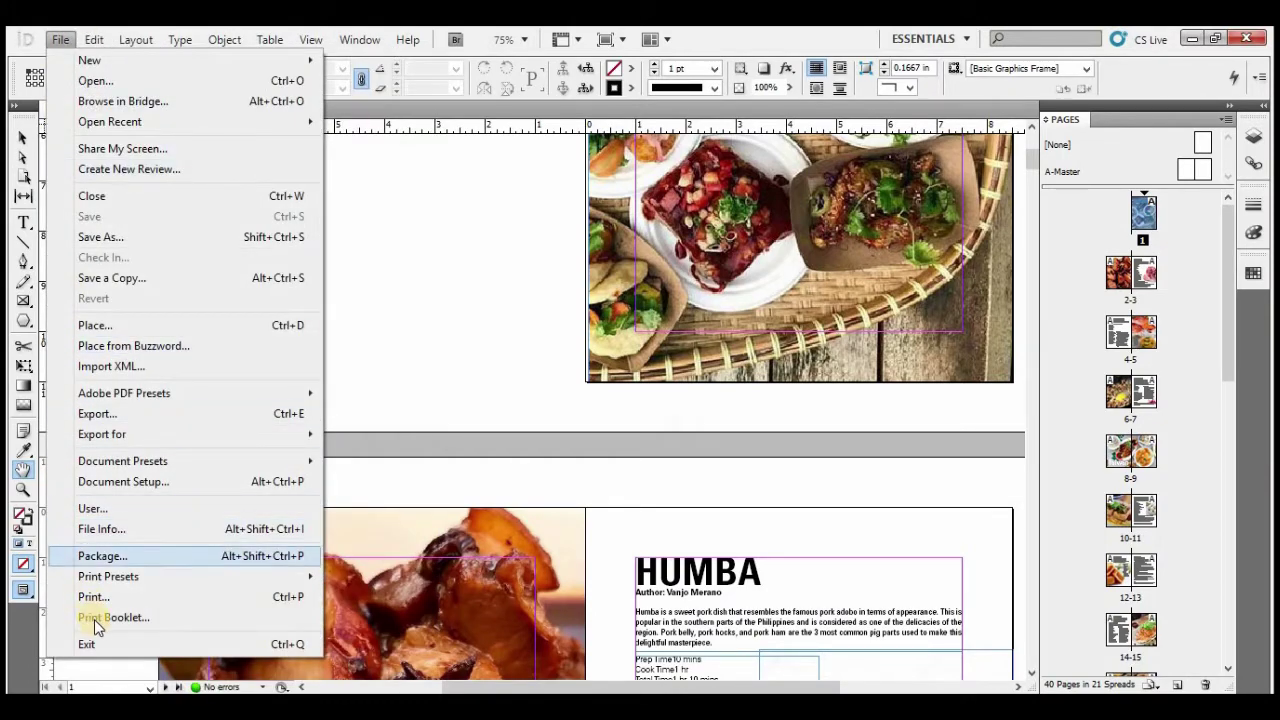
pyautogui.click(110, 558)
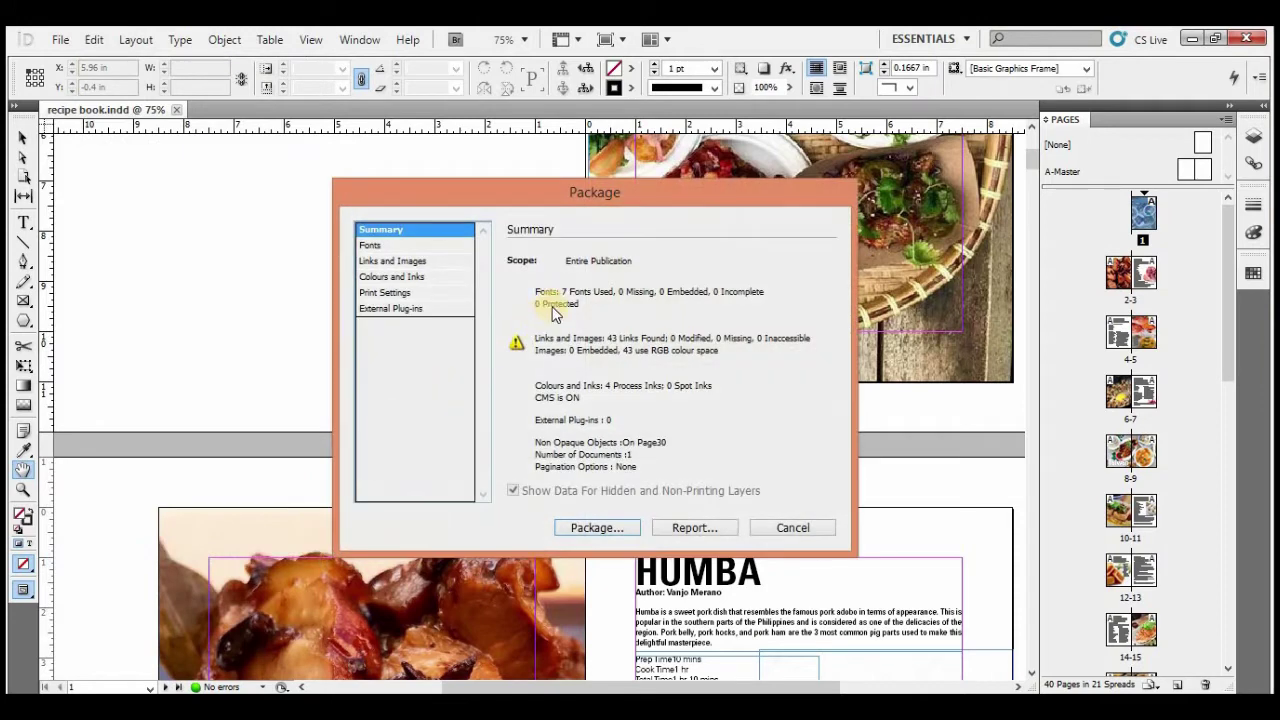
pyautogui.click(489, 190)
pyautogui.moveTo(489, 190)
pyautogui.mouseDown()
pyautogui.moveTo(438, 184)
pyautogui.moveTo(491, 178)
pyautogui.mouseUp()
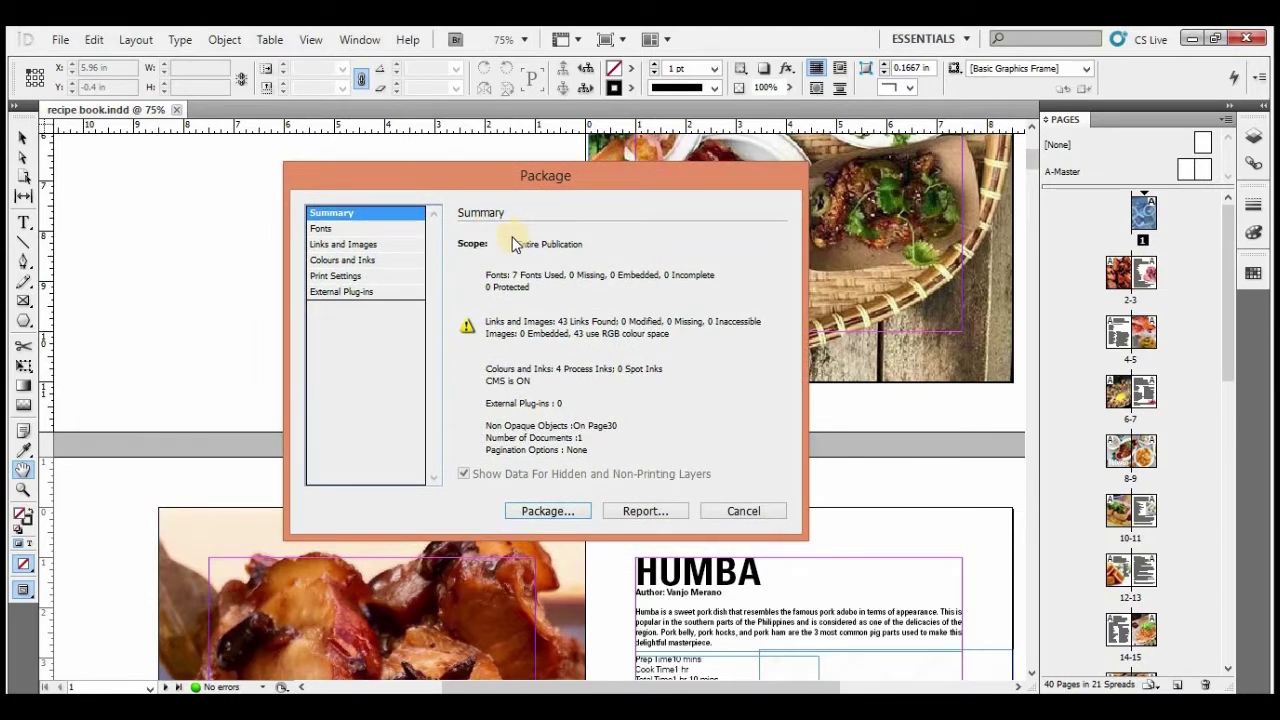
pyautogui.click(350, 232)
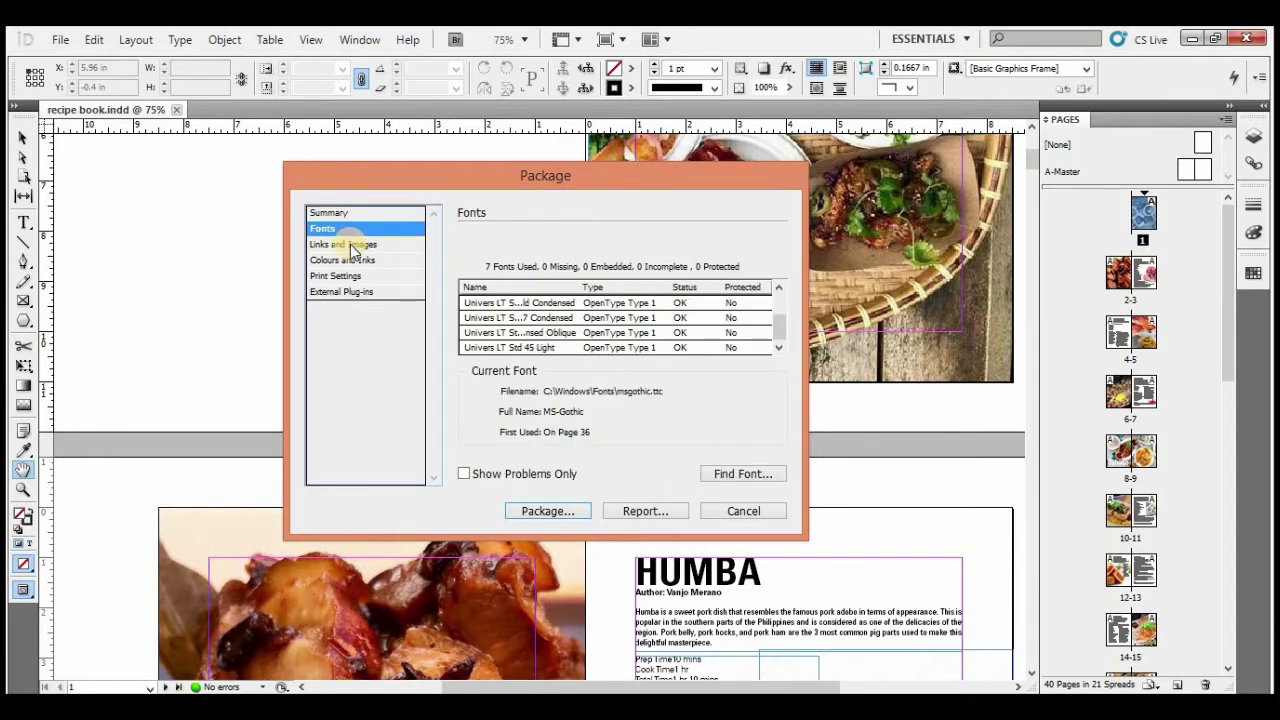
pyautogui.click(350, 245)
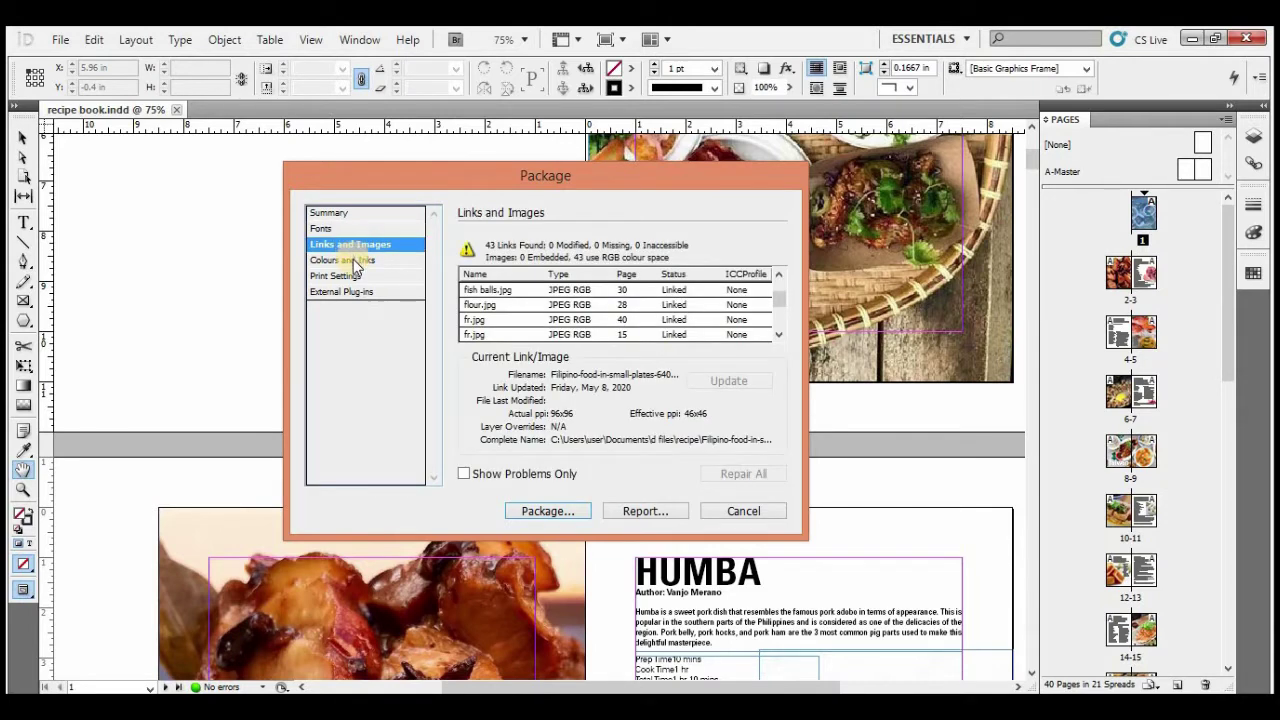
pyautogui.click(345, 261)
pyautogui.click(345, 276)
pyautogui.click(345, 291)
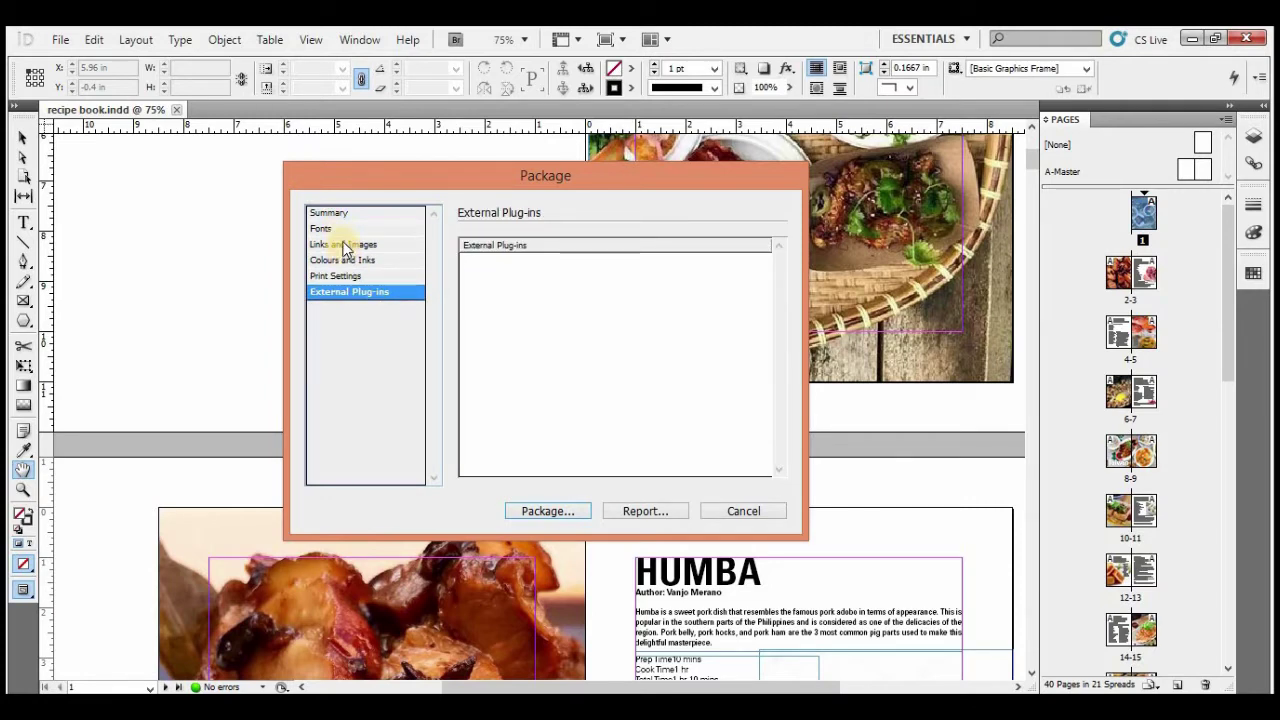
# Proceed with the package, keeping Instructions.txt as the printing instructions file and leaving the contact and instruction fields blank.
pyautogui.click(541, 513)
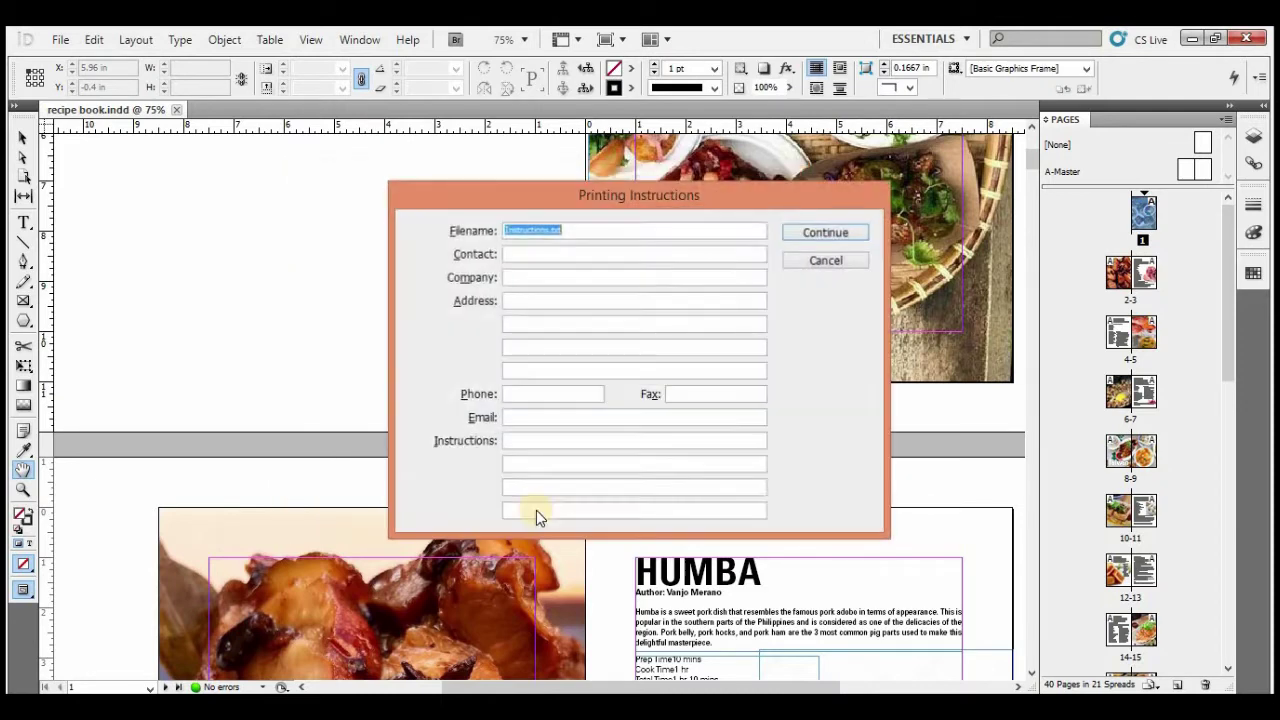
pyautogui.moveTo(503, 198); pyautogui.dragTo(467, 198)
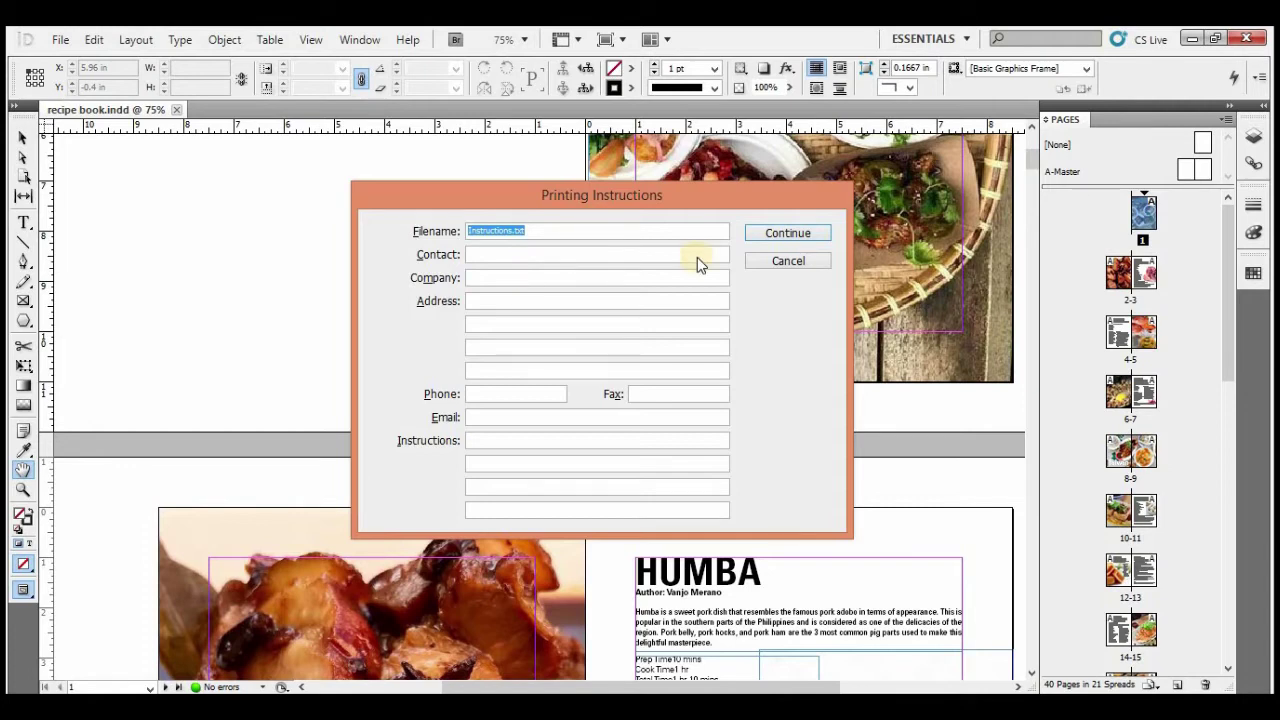
pyautogui.click(779, 235)
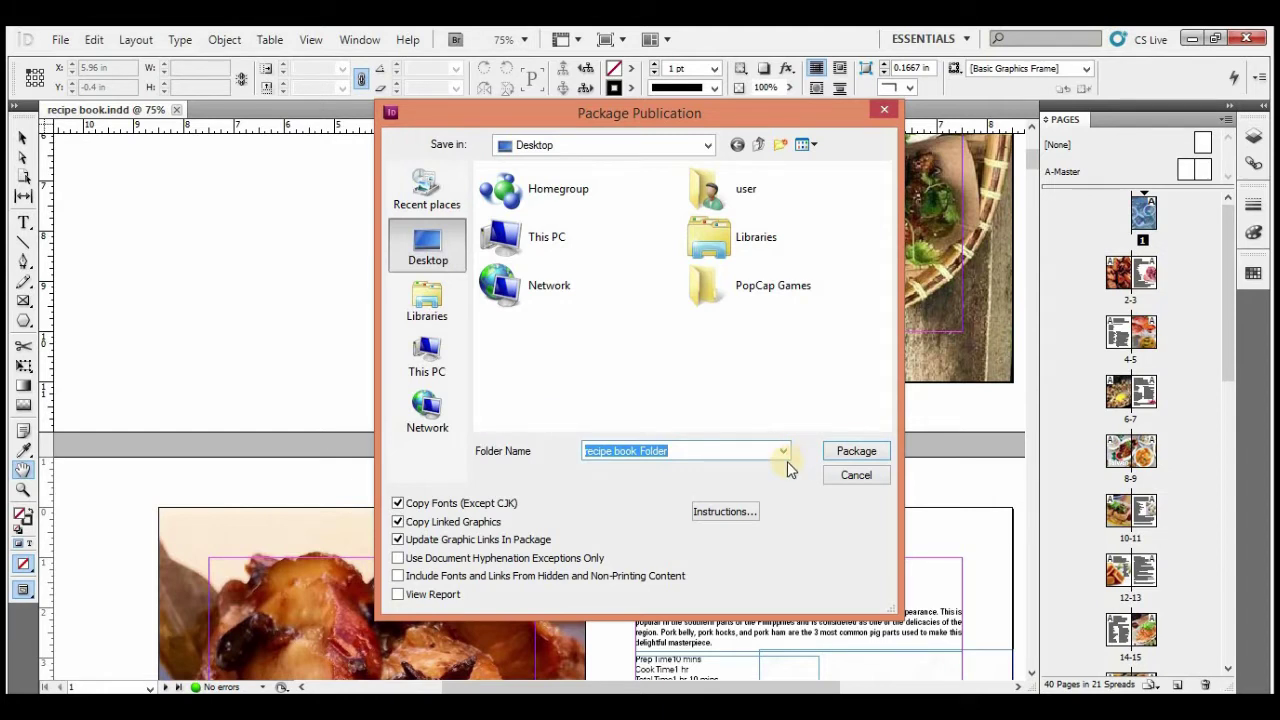
# Package the publication to the Desktop as "recipe book Folder" with fonts, linked graphics and updated graphic links, accepting the font licensing notice.
pyautogui.click(686, 450)
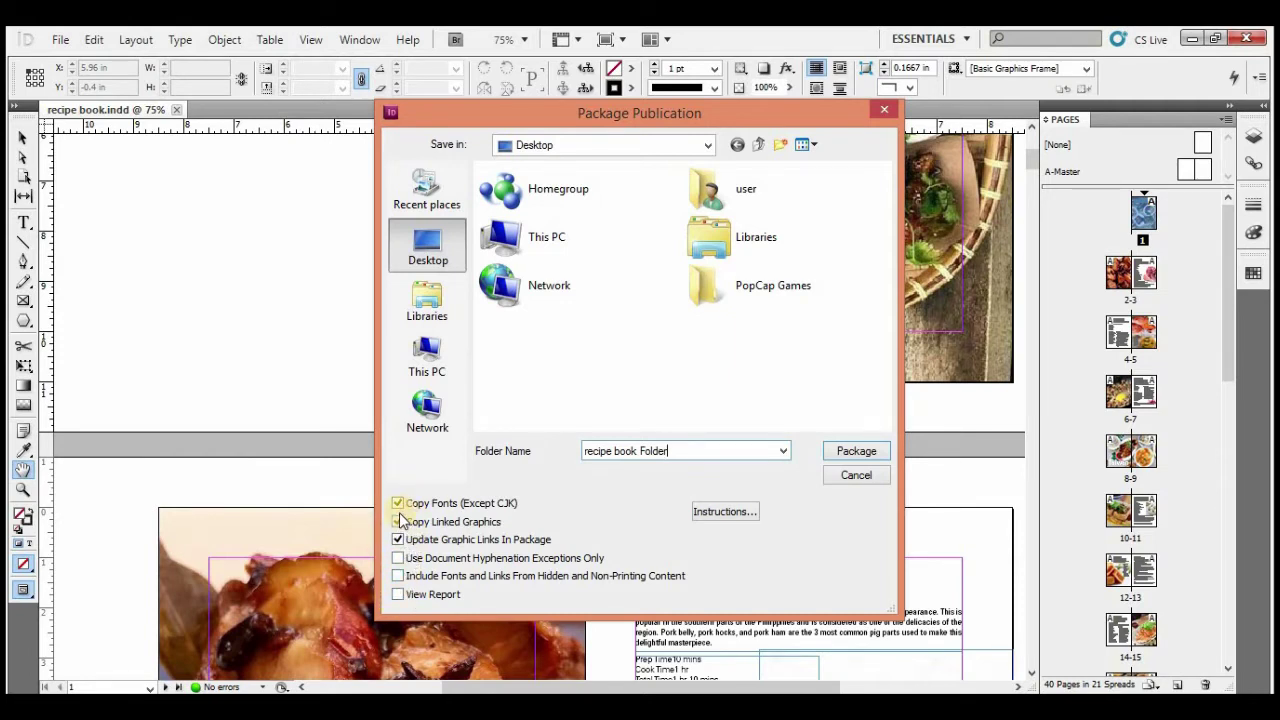
pyautogui.click(855, 453)
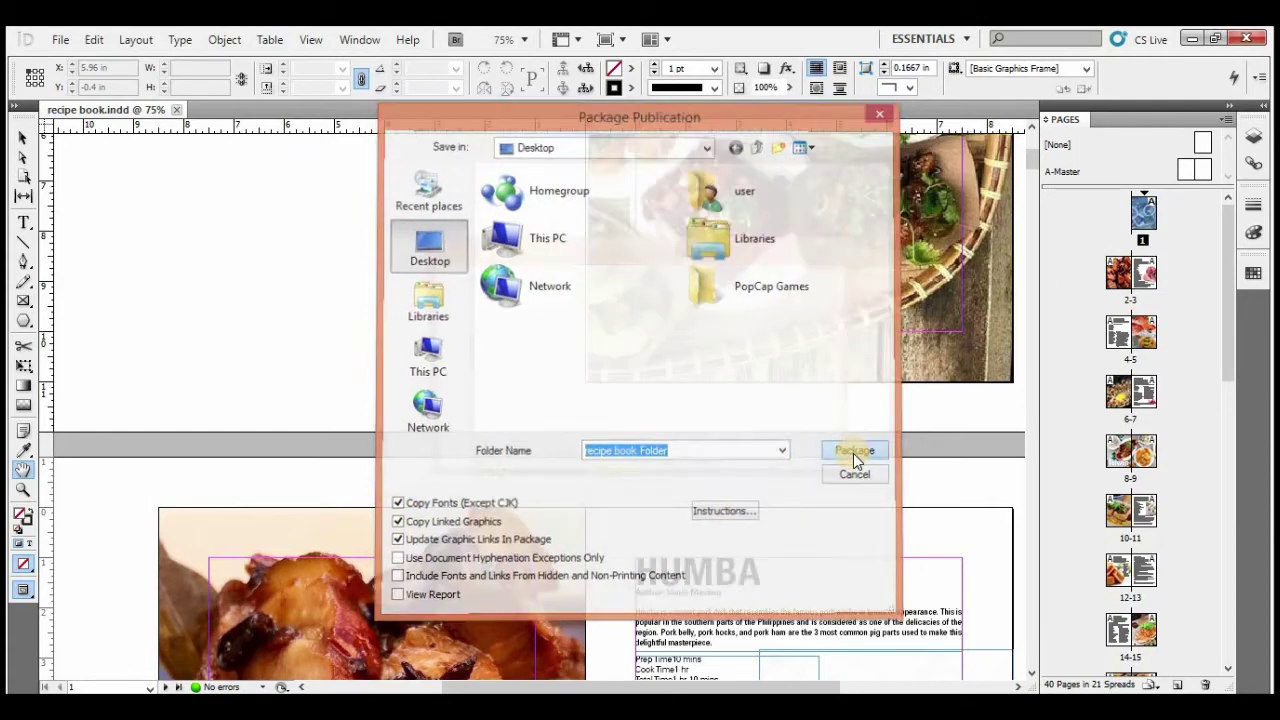
pyautogui.moveTo(656, 255); pyautogui.dragTo(602, 254)
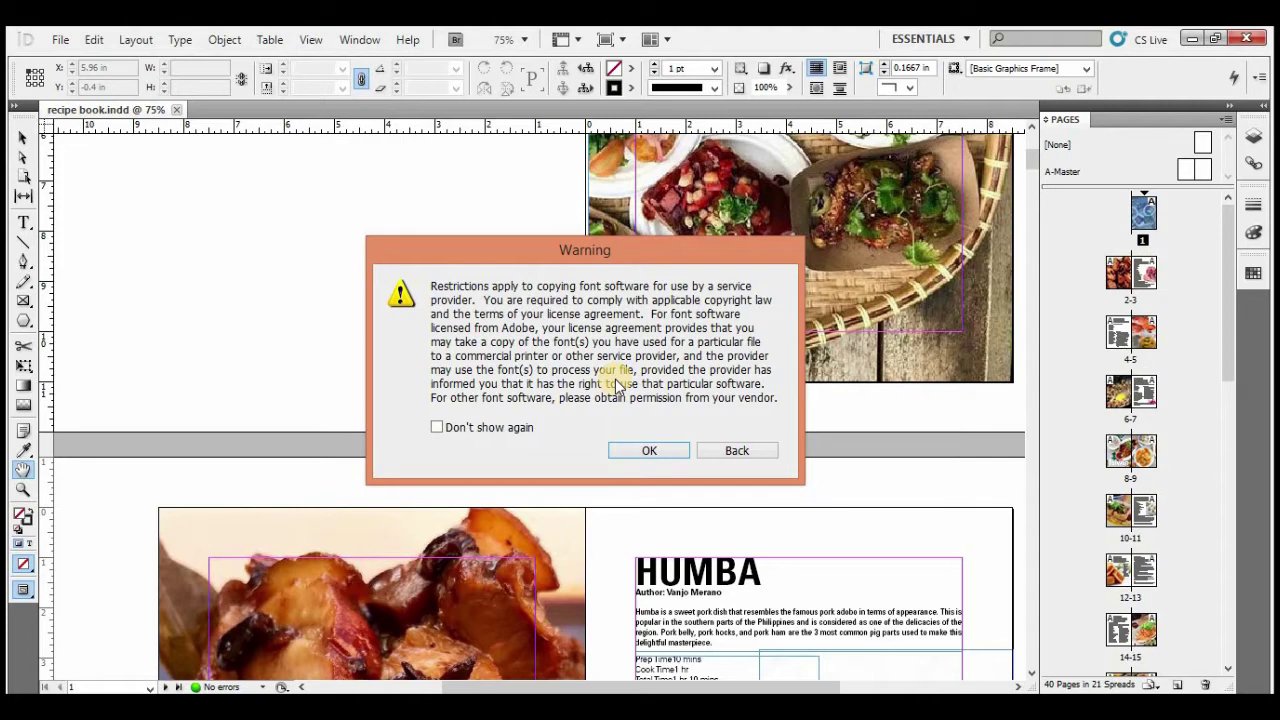
pyautogui.click(646, 452)
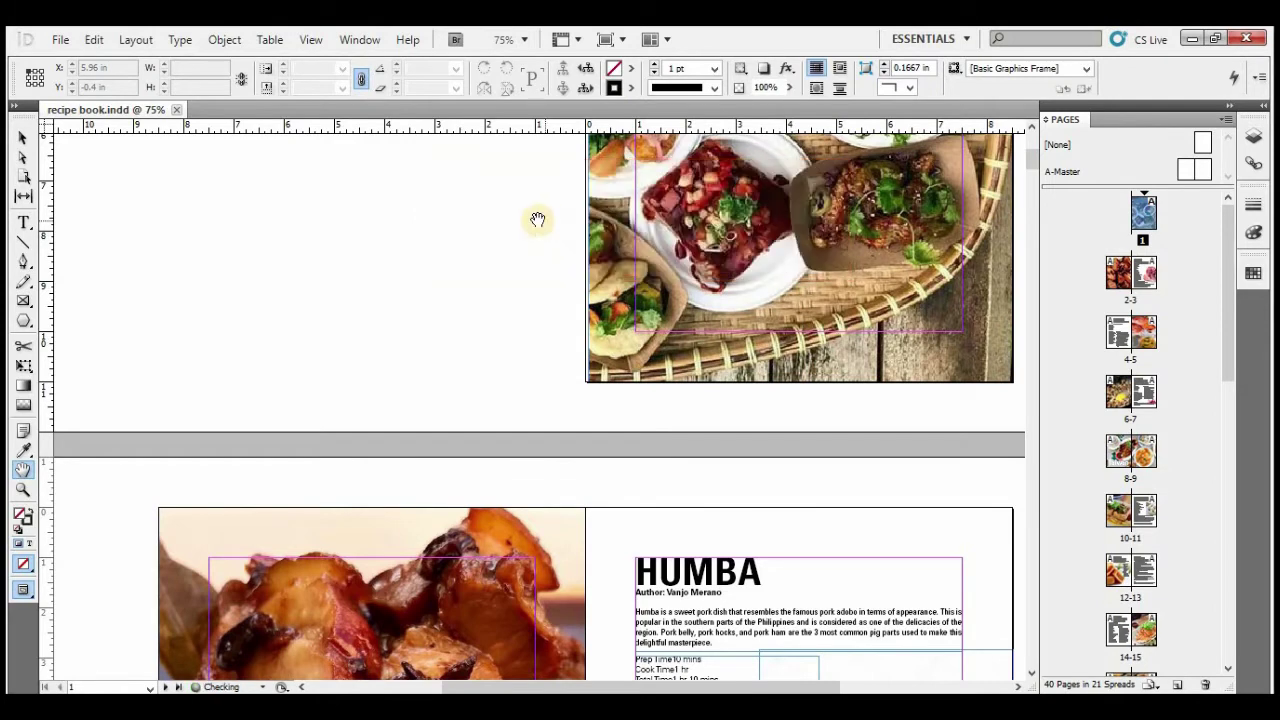
# Switch to the desktop, open the packaged recipe book Folder and check its recipe book document and Instructions file.
pyautogui.click(1193, 45)
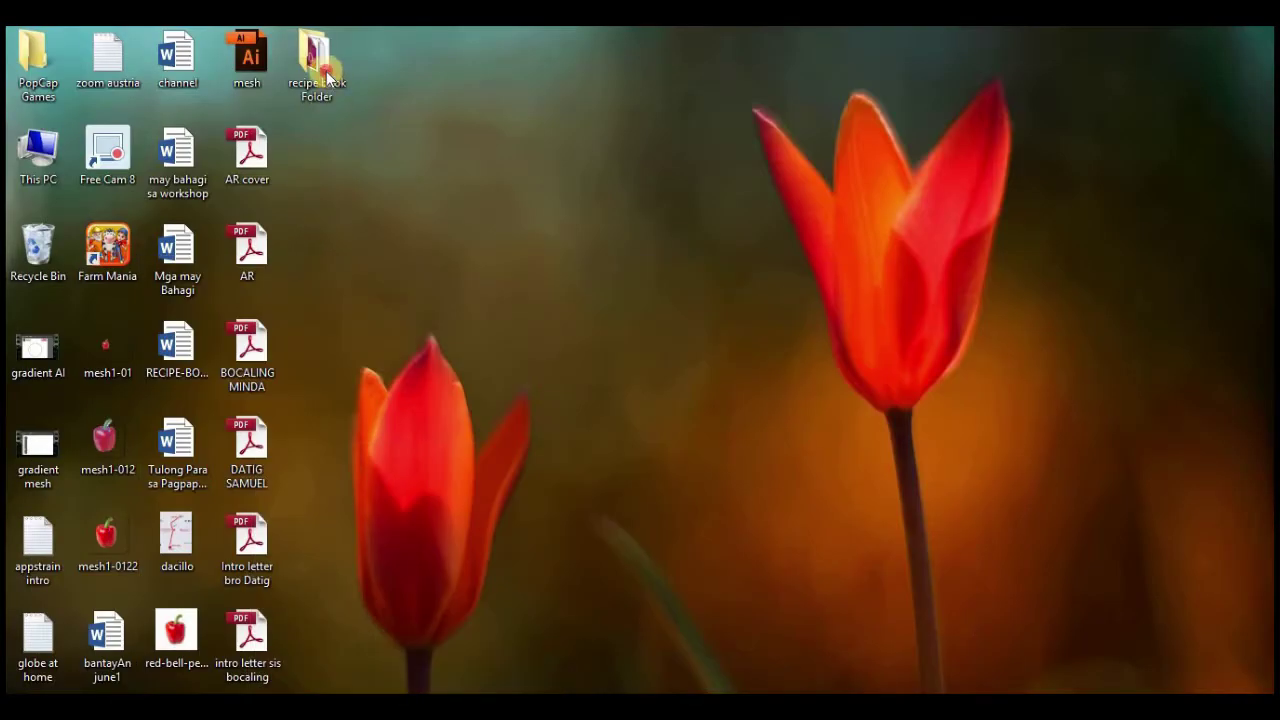
pyautogui.doubleClick(320, 62)
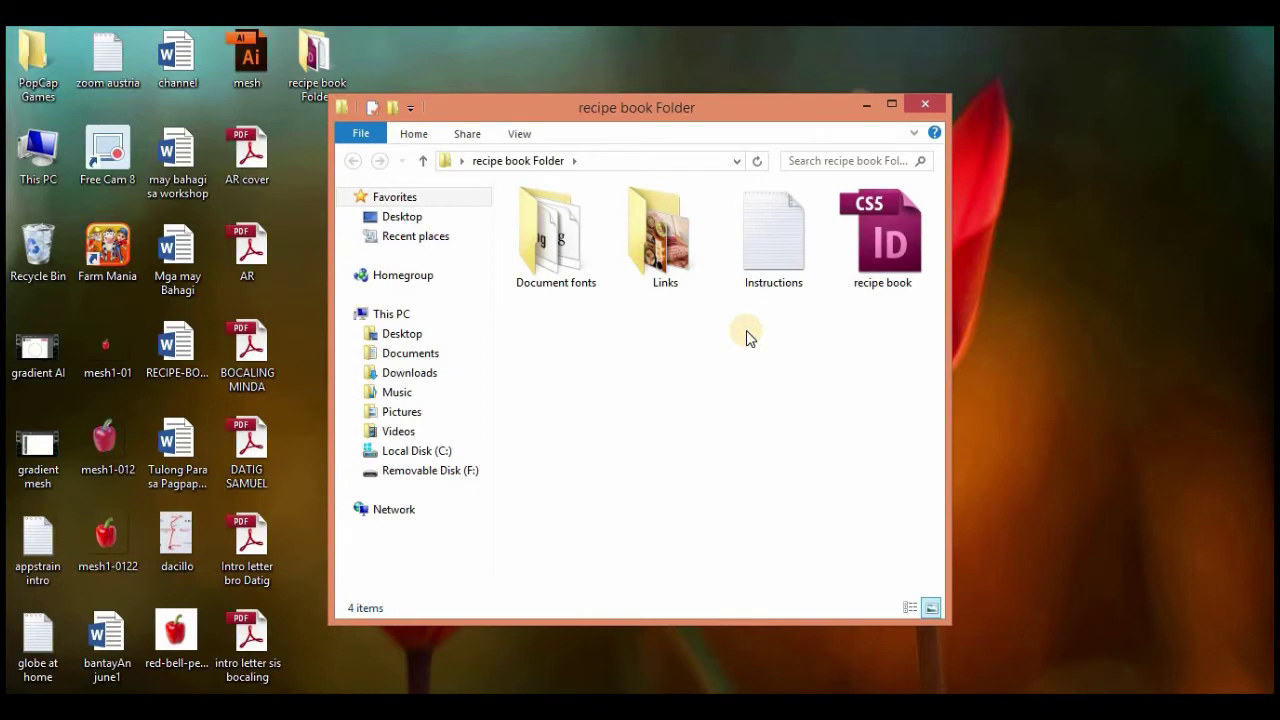
pyautogui.click(886, 266)
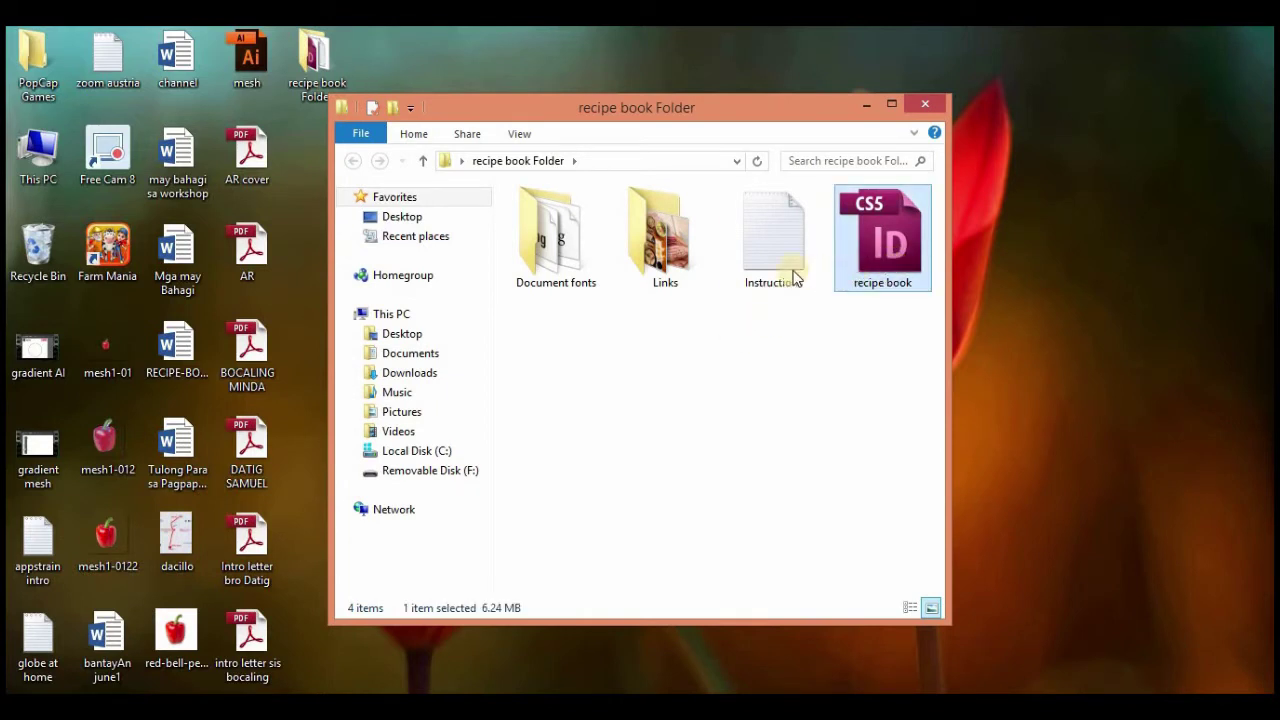
pyautogui.click(780, 272)
pyautogui.click(780, 276)
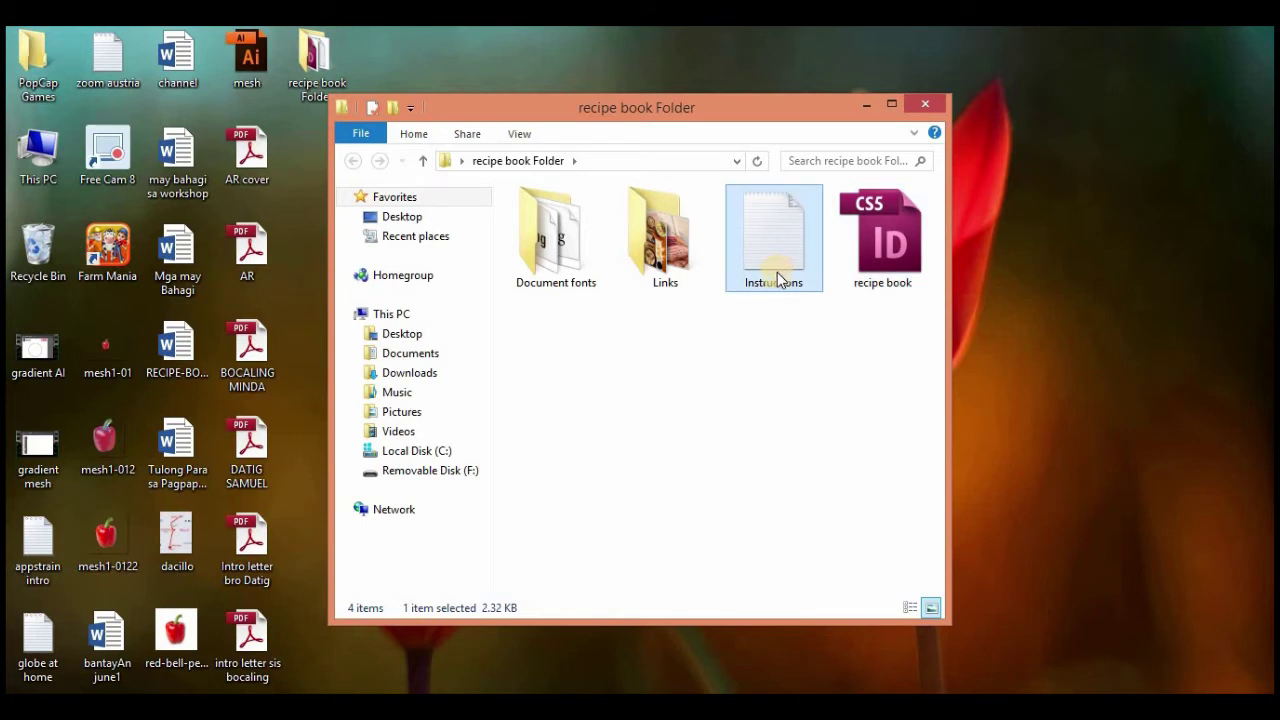
# Look through the linked images in the package's Links folder and return to the recipe book Folder.
pyautogui.doubleClick(668, 268)
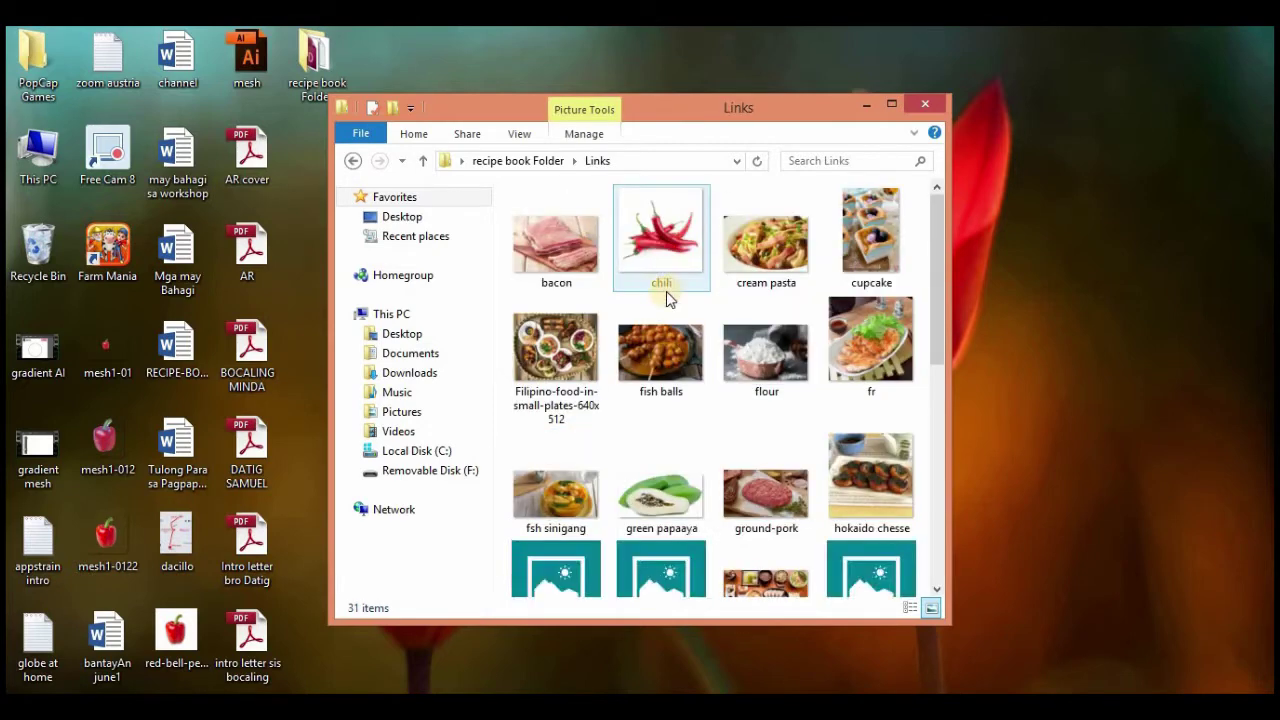
pyautogui.scroll(-5, 668, 435)
pyautogui.scroll(5, 671, 455)
pyautogui.scroll(-5, 675, 462)
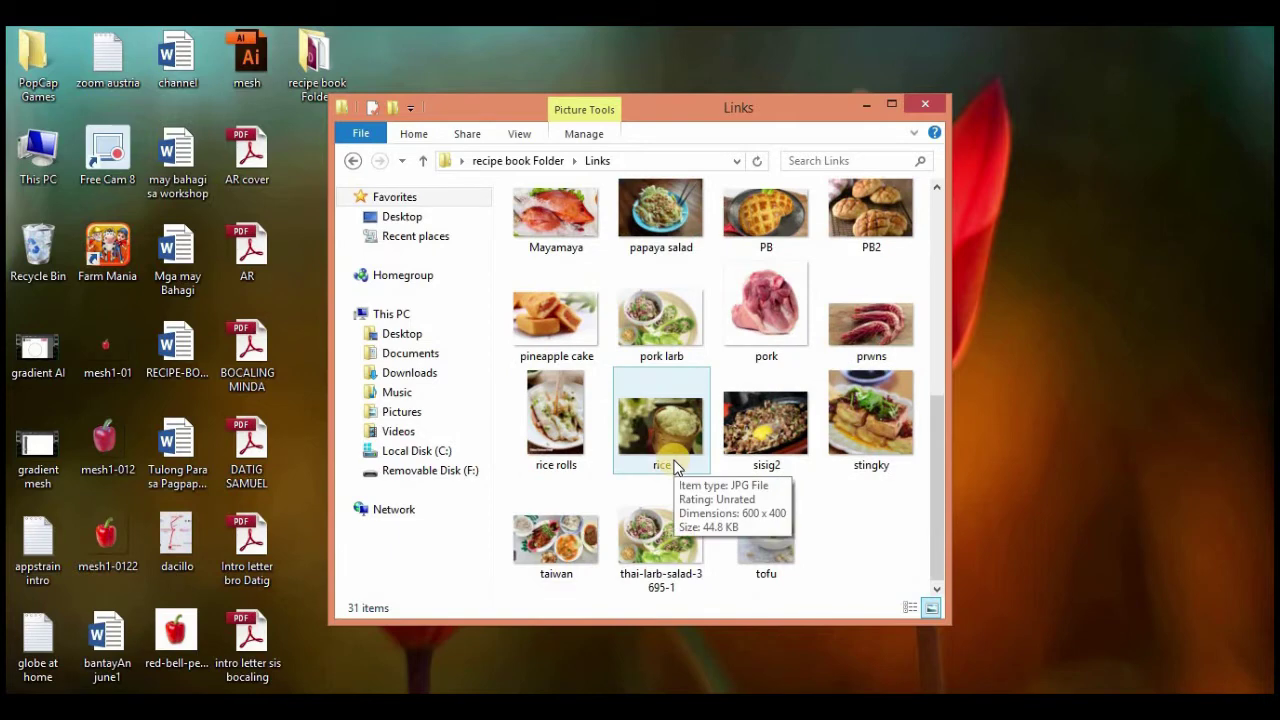
pyautogui.scroll(4, 676, 462)
pyautogui.scroll(2, 675, 462)
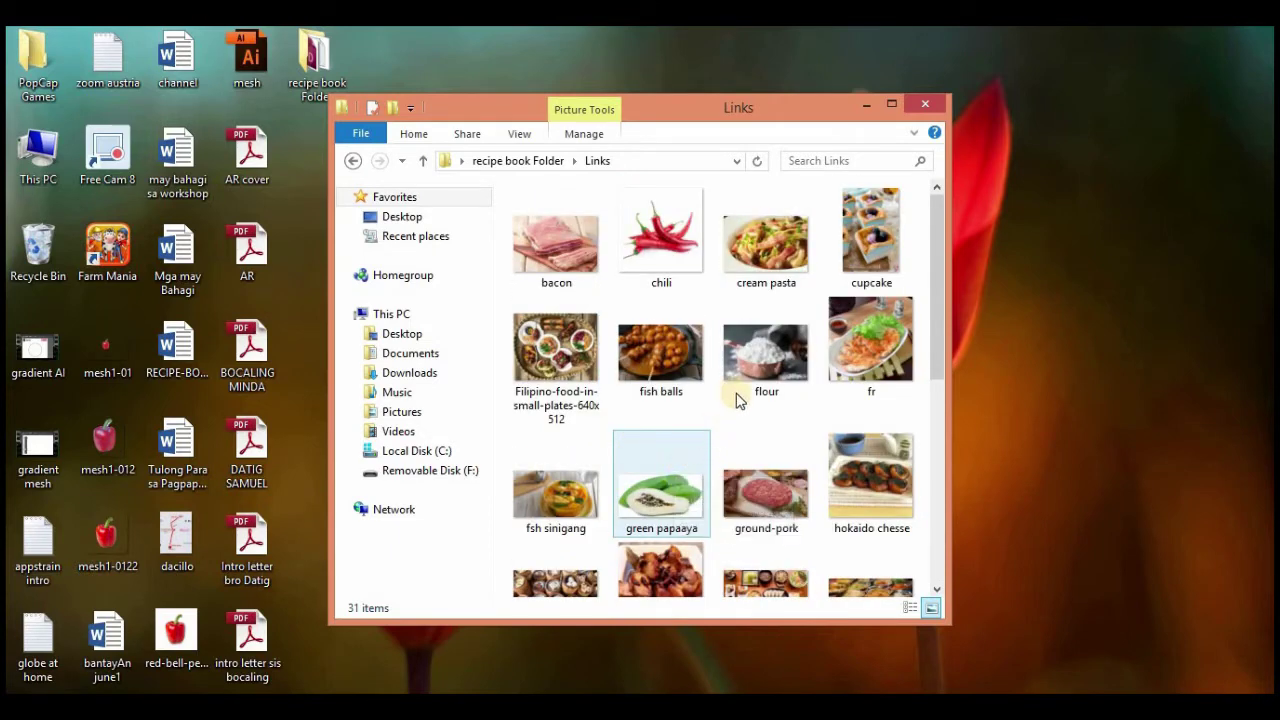
pyautogui.click(352, 161)
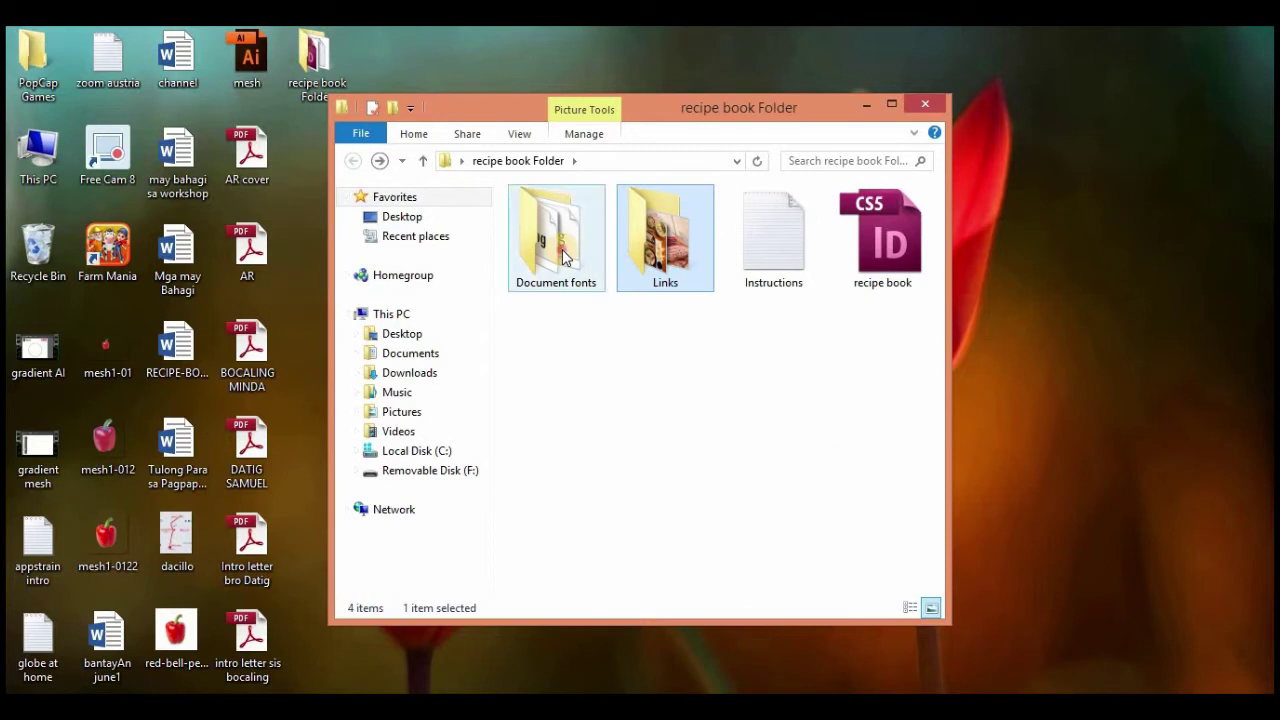
# Check the font files in the Document fonts folder, return to the recipe book Folder and widen its window.
pyautogui.doubleClick(563, 257)
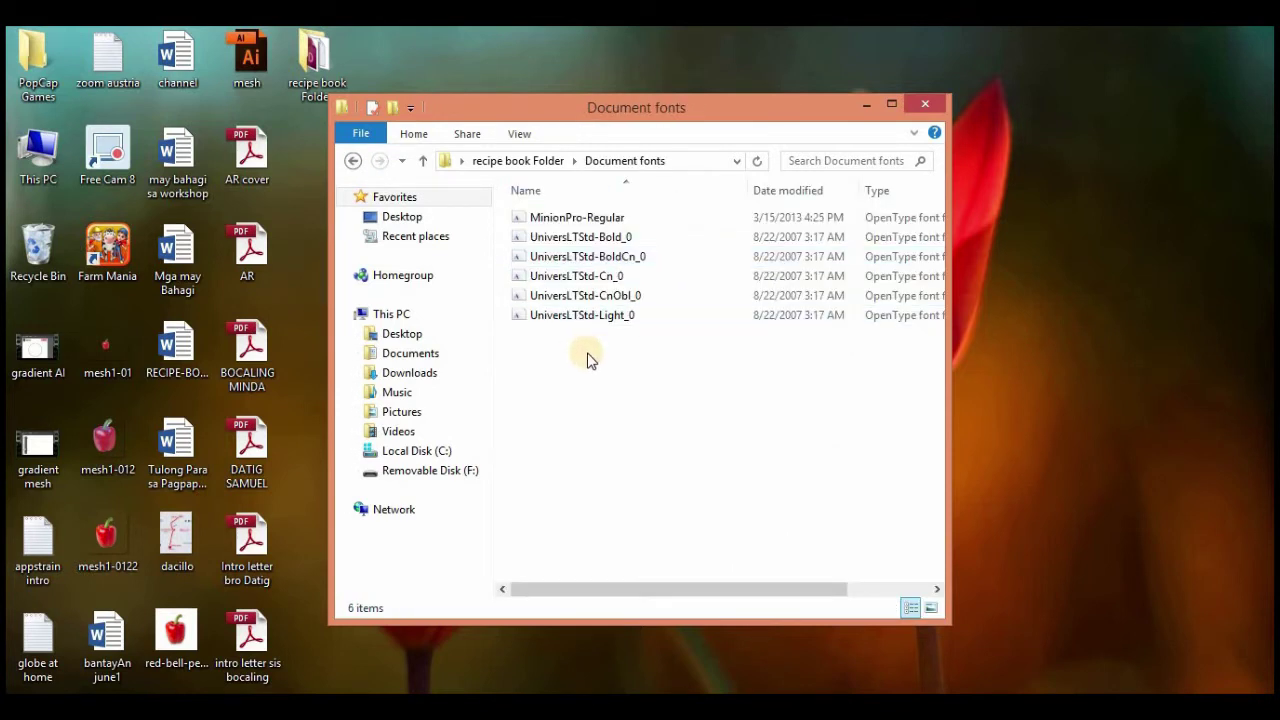
pyautogui.click(353, 162)
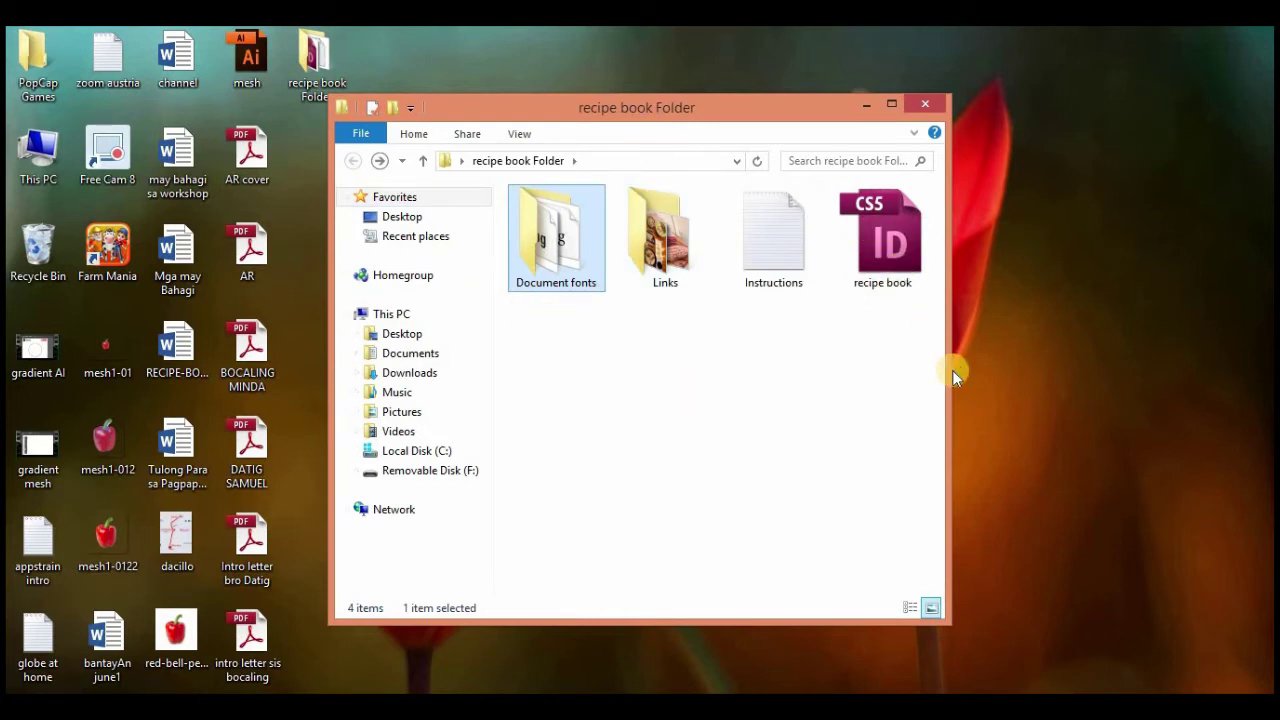
pyautogui.moveTo(952, 370); pyautogui.dragTo(999, 373)
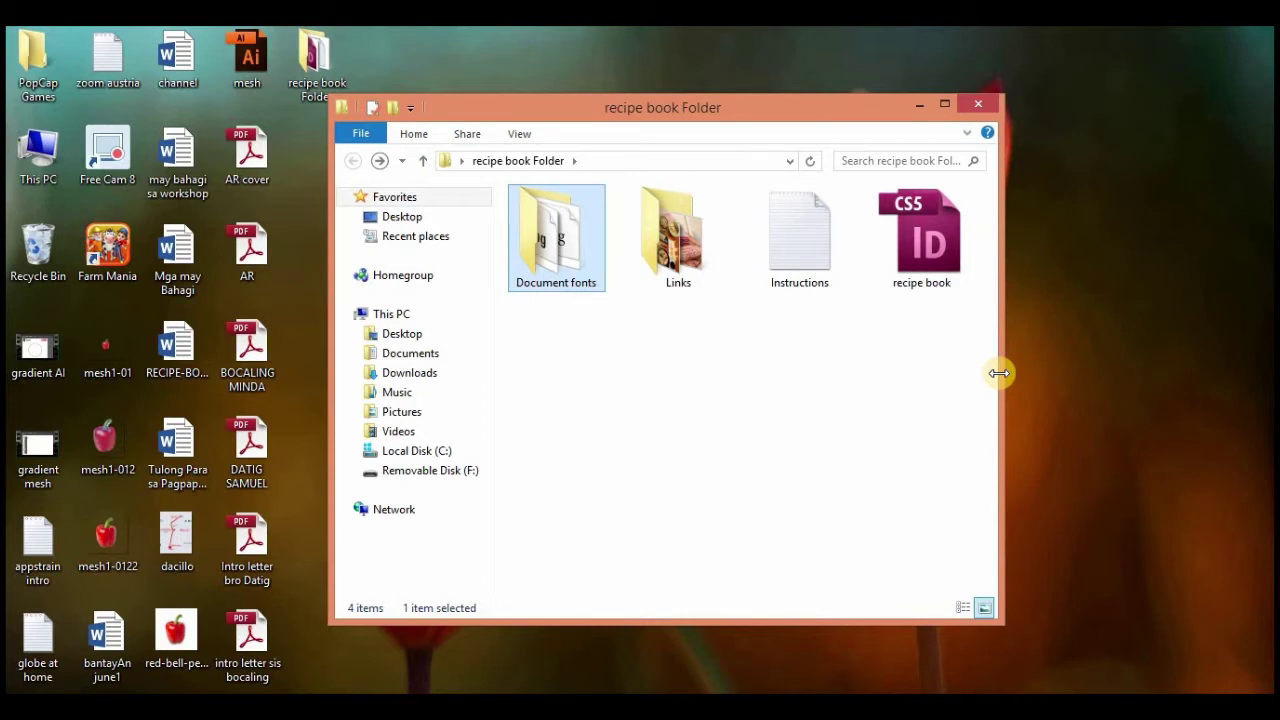
# Go over the recipe book document and the Links folder, and reopen Document fonts to examine the packaged fonts.
pyautogui.click(922, 245)
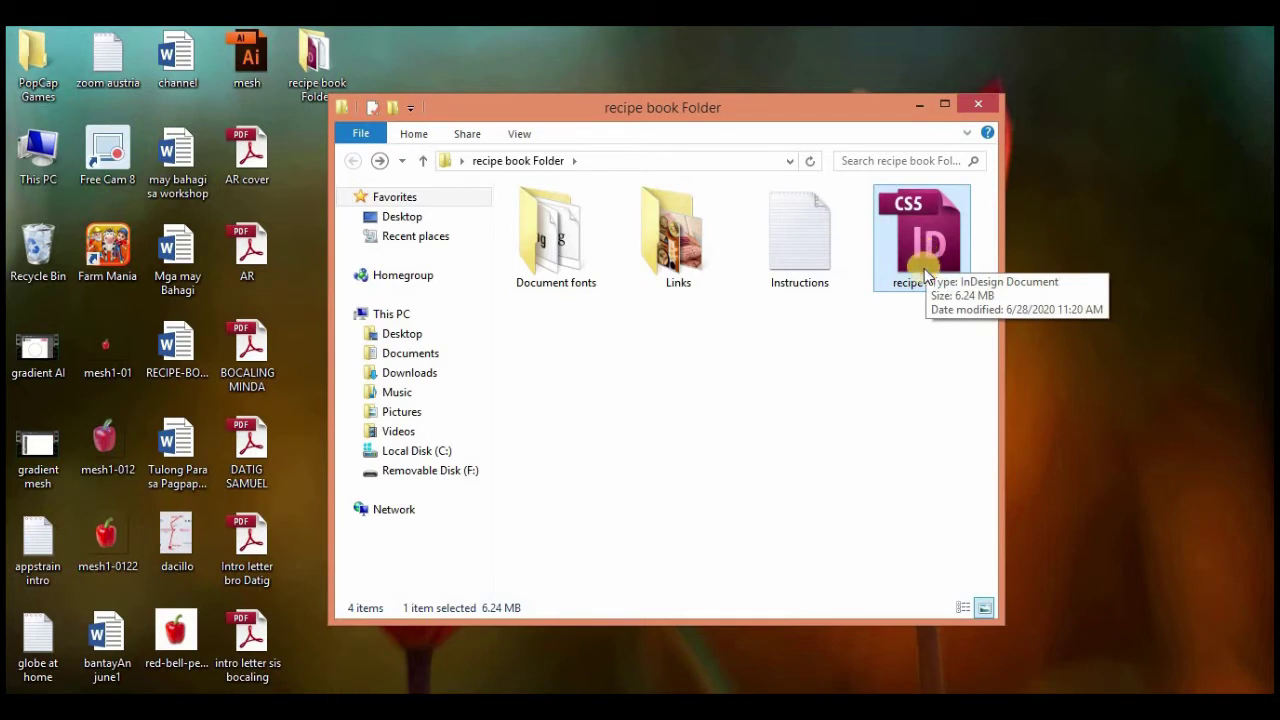
pyautogui.click(674, 268)
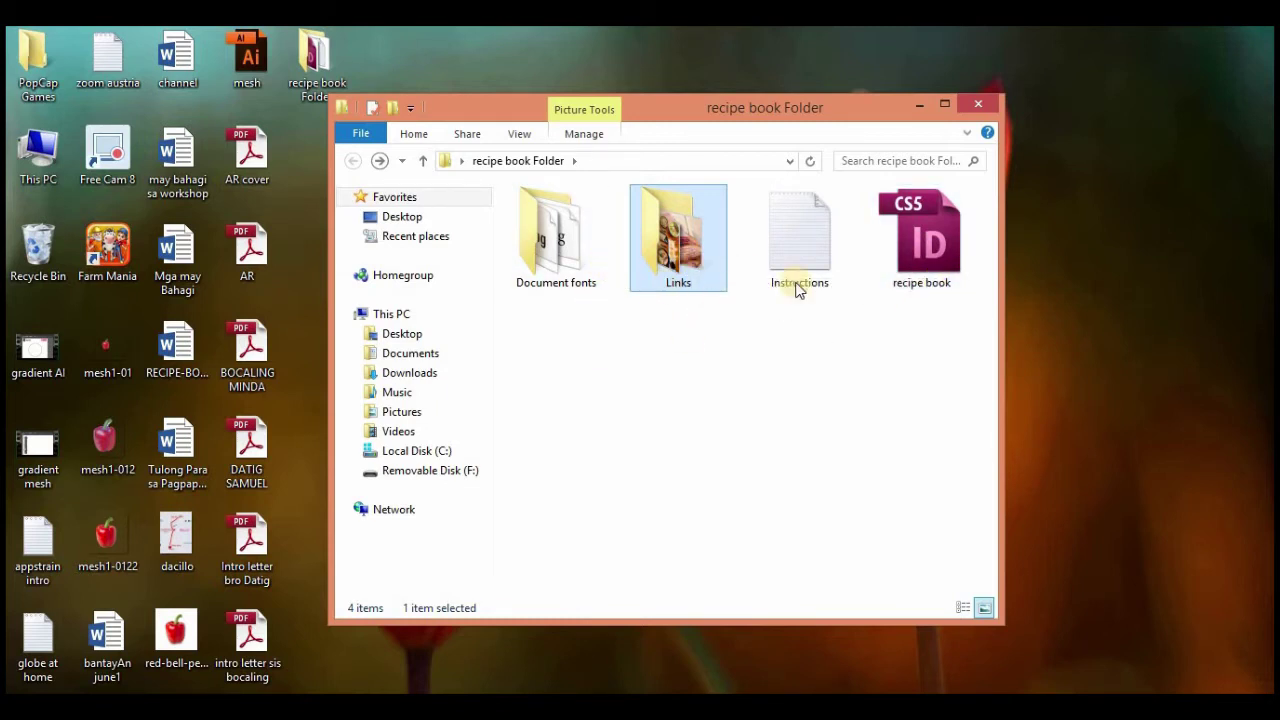
pyautogui.click(931, 268)
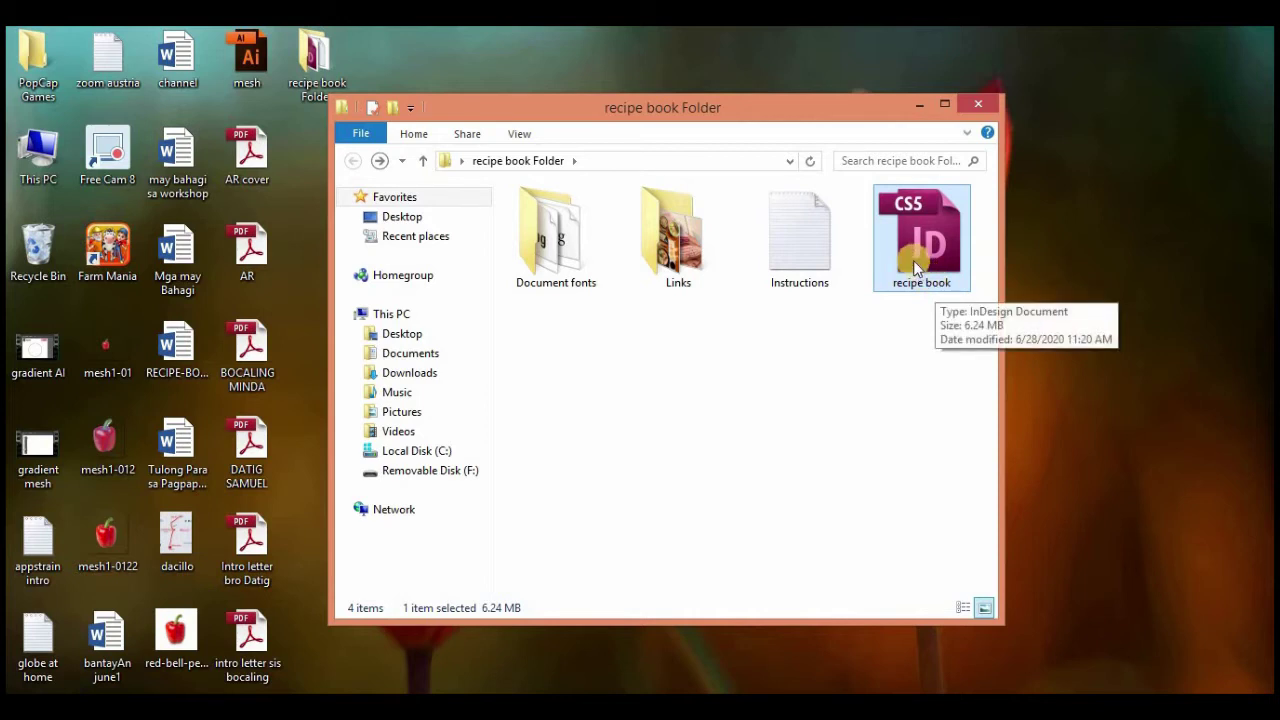
pyautogui.click(563, 277)
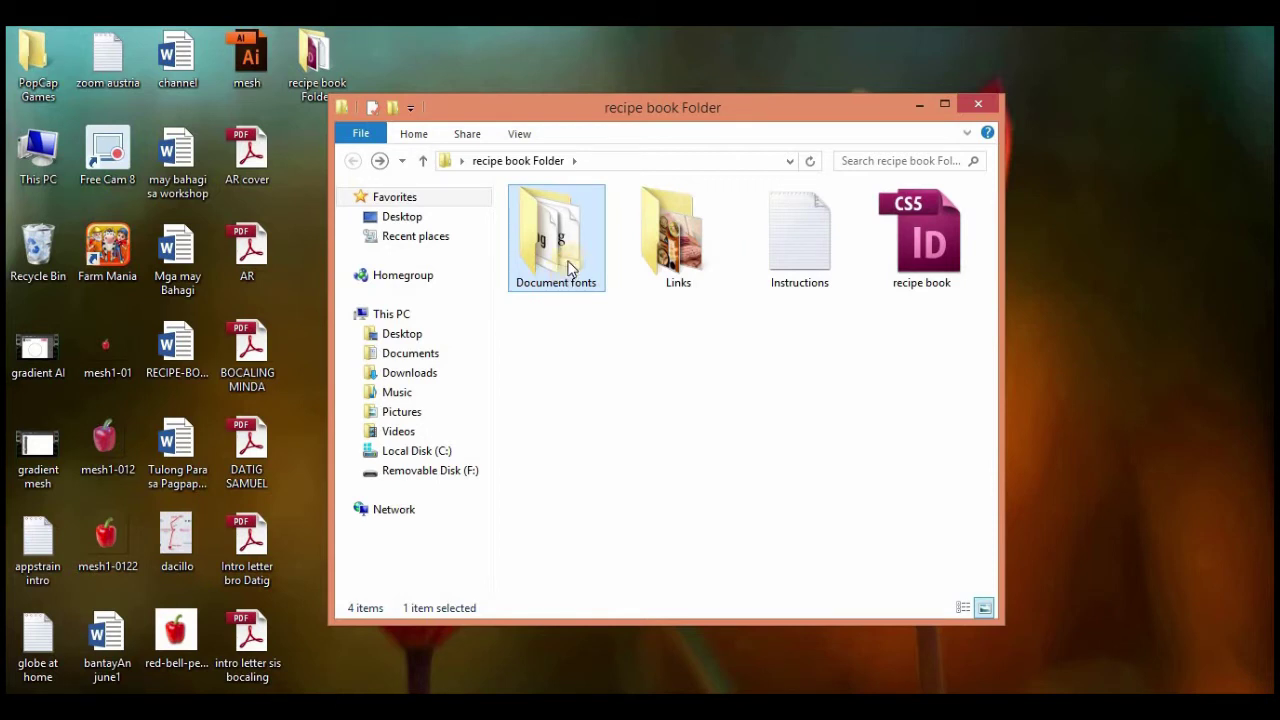
pyautogui.doubleClick(552, 256)
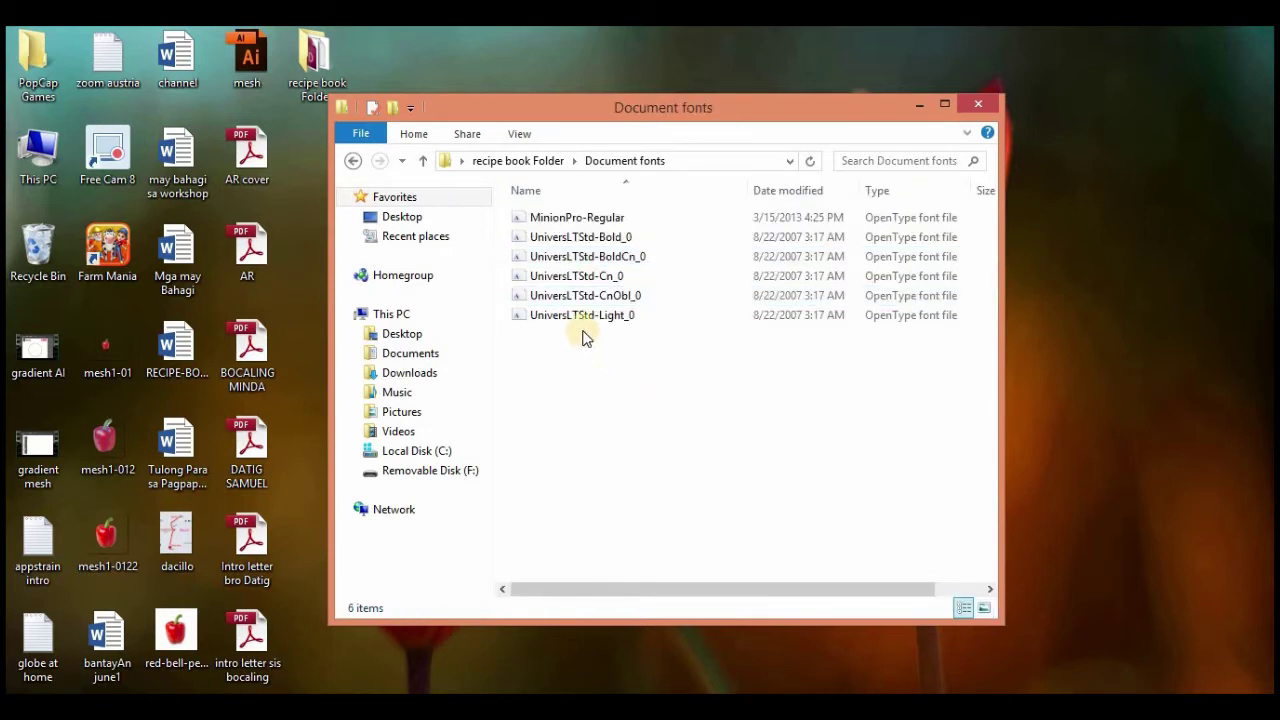
pyautogui.click(578, 273)
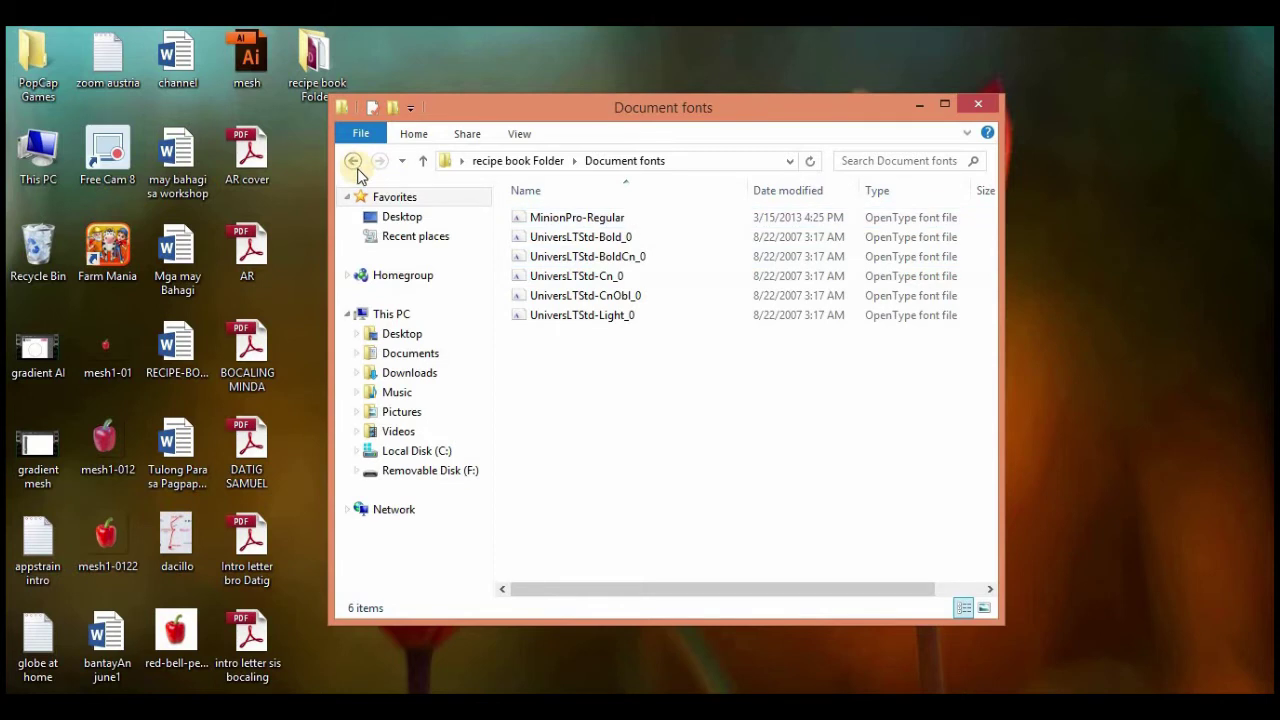
# Return to the recipe book Folder, reposition its window and check the recipe book document and the Links folder.
pyautogui.click(354, 166)
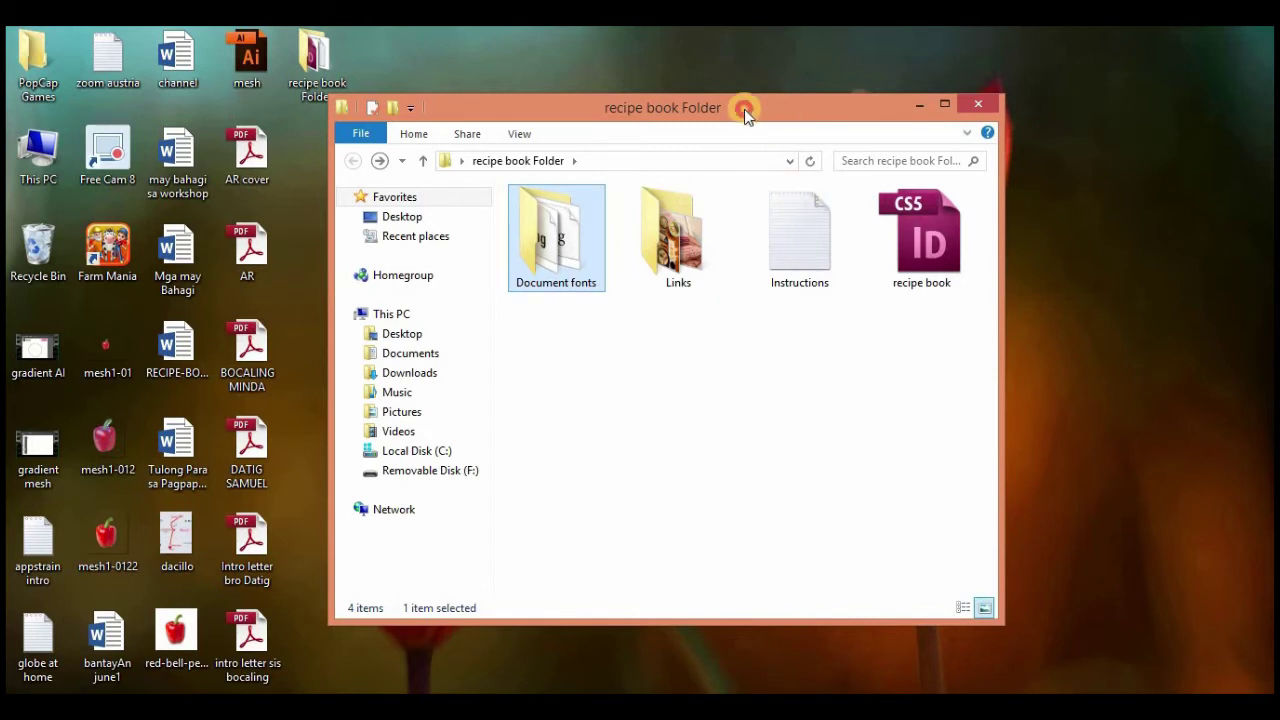
pyautogui.moveTo(744, 109); pyautogui.dragTo(712, 111)
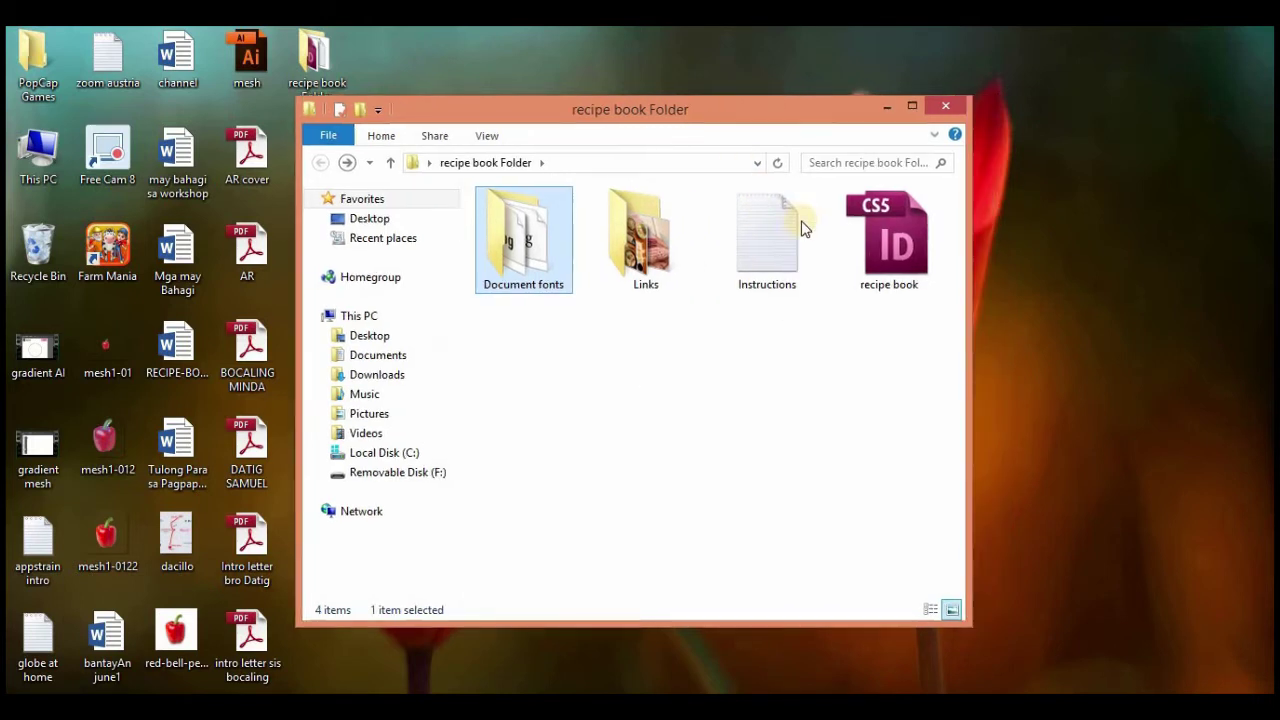
pyautogui.click(862, 270)
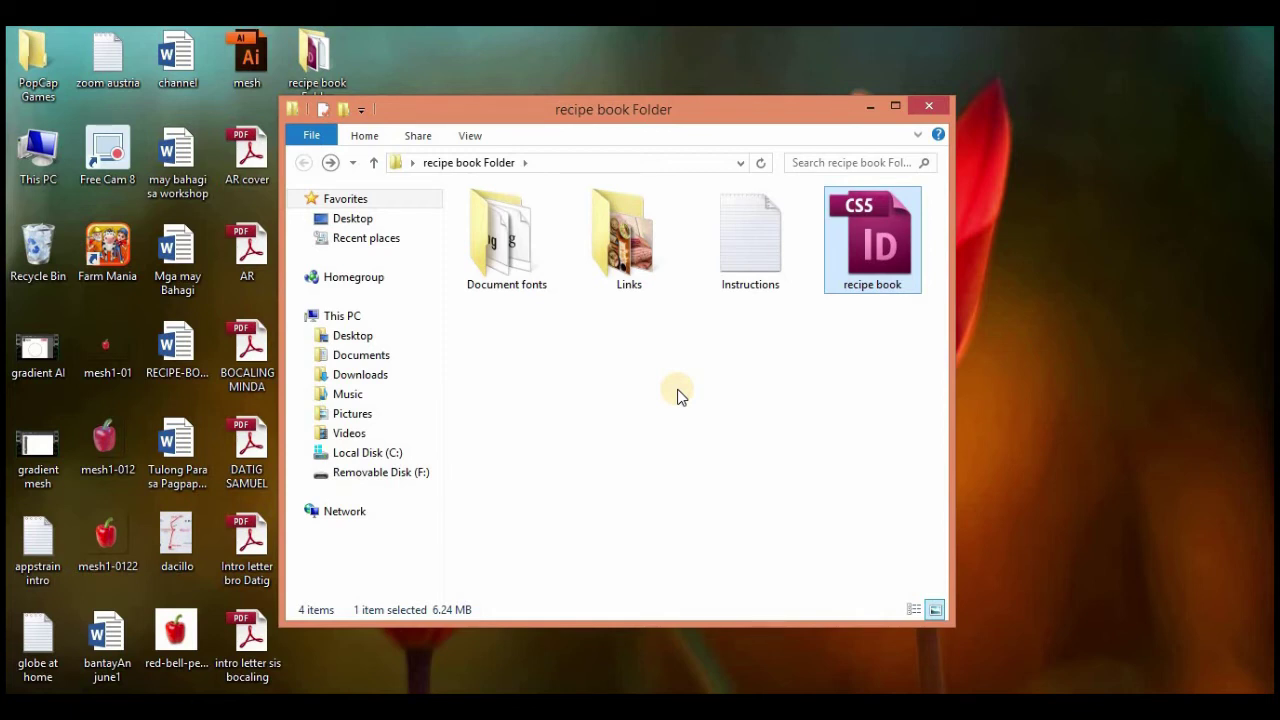
pyautogui.moveTo(603, 111); pyautogui.dragTo(634, 114)
pyautogui.click(619, 293)
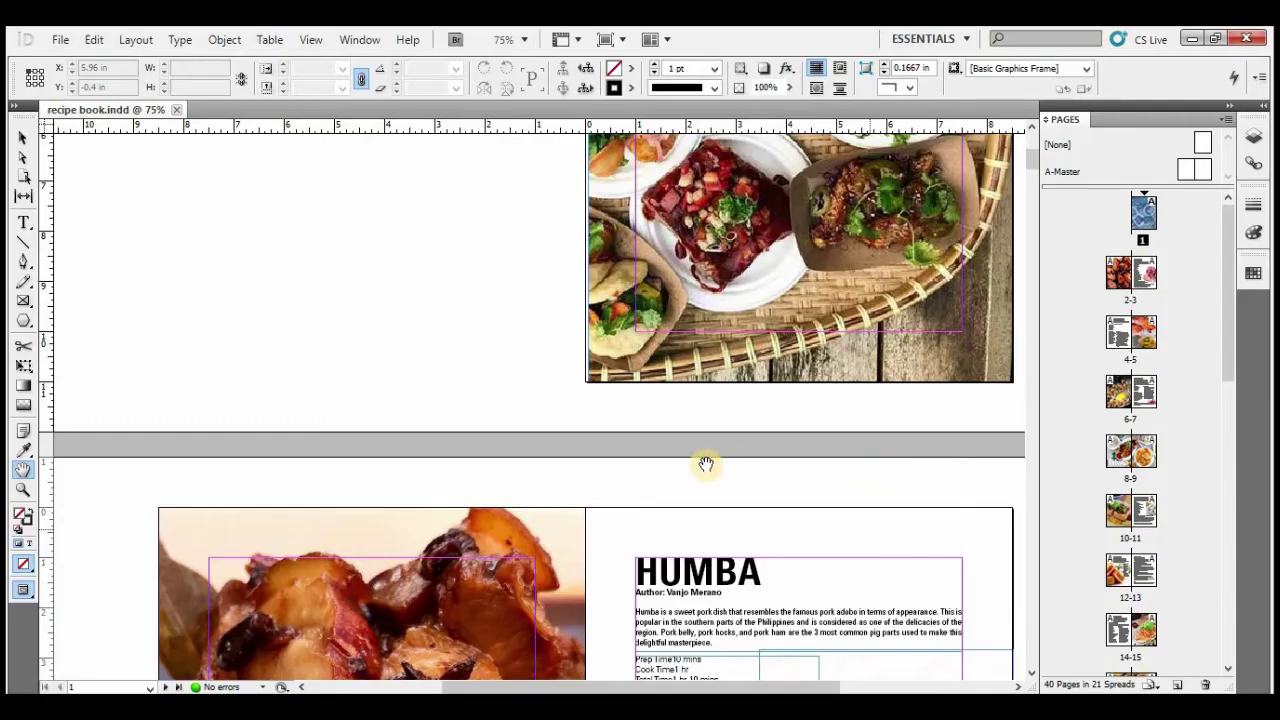
# In the InDesign recipe book, move the magenta hexagon group beside page 5 to about X 18.96 in, Y 2.08 in.
pyautogui.scroll(-5, 706, 460)
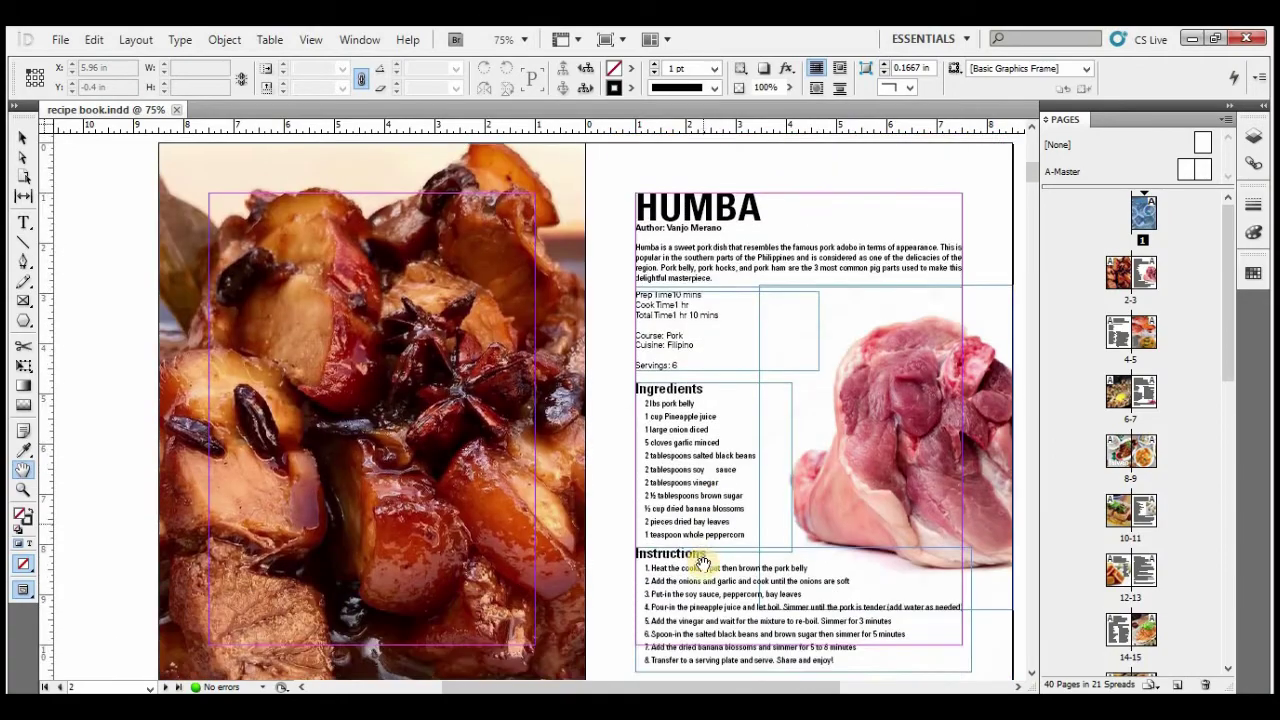
pyautogui.scroll(-10, 703, 560)
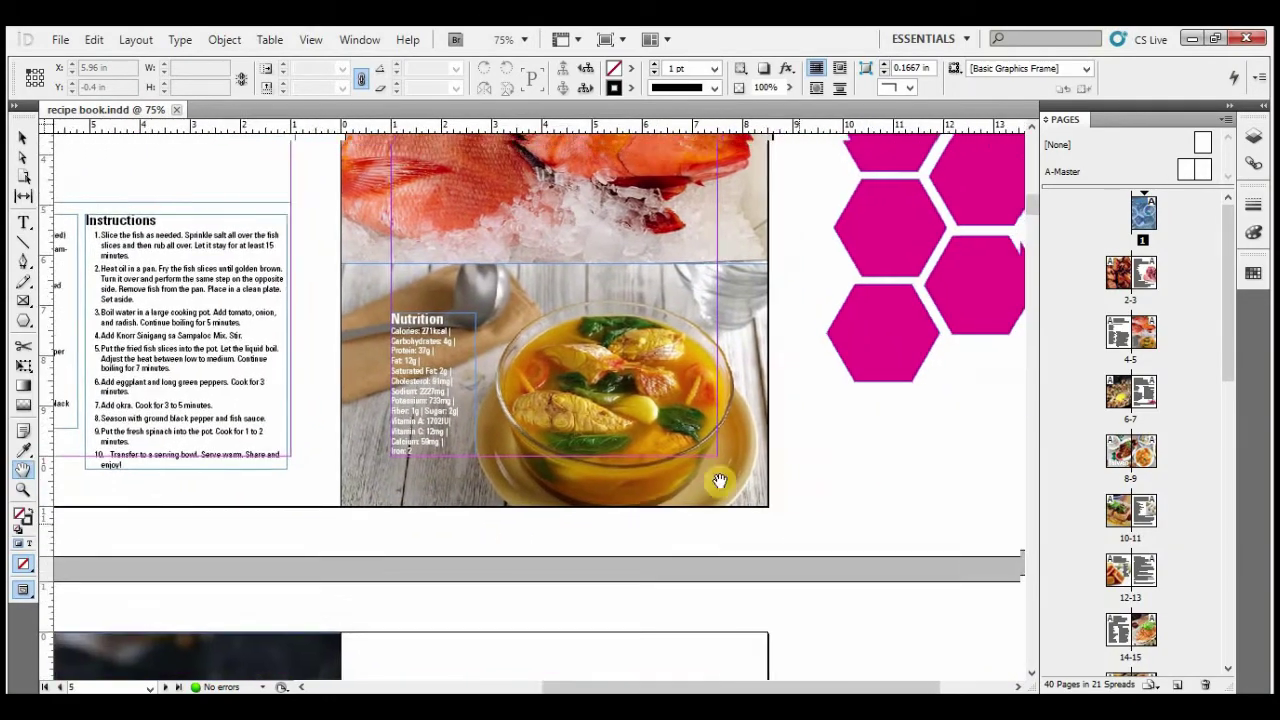
pyautogui.scroll(3, 719, 481)
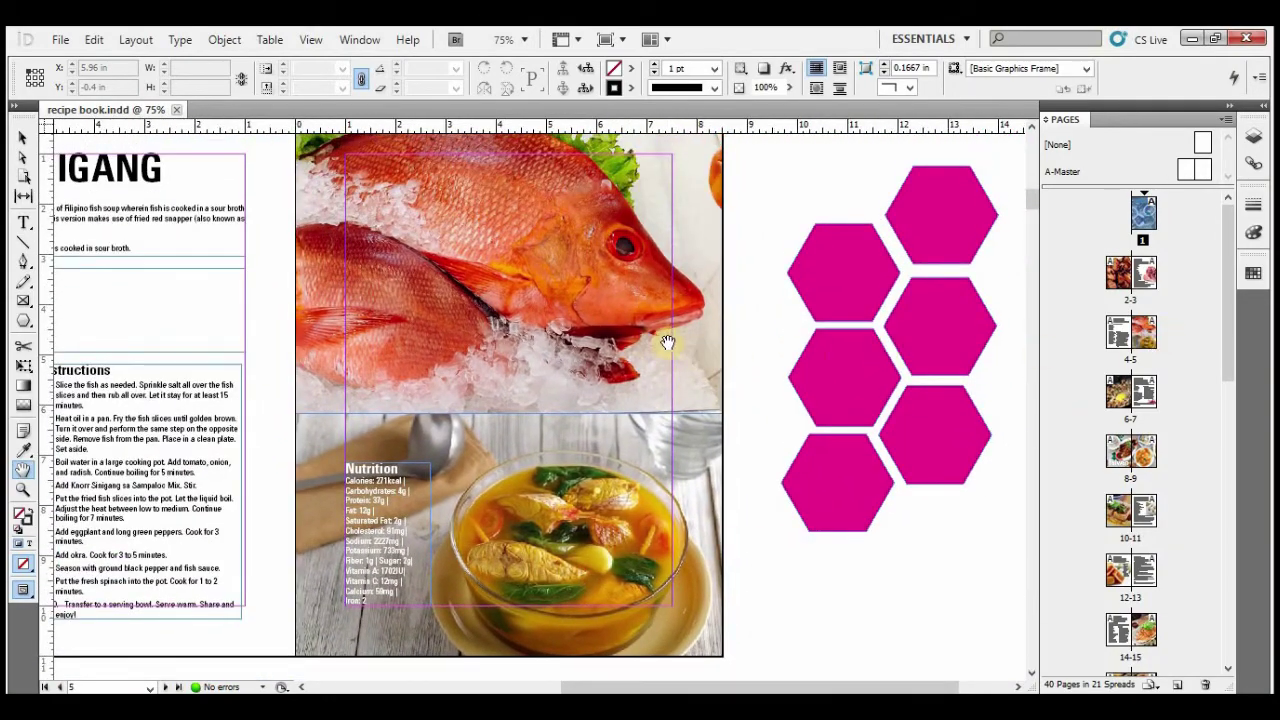
pyautogui.moveTo(695, 352); pyautogui.dragTo(613, 369)
pyautogui.click(22, 140)
pyautogui.click(729, 277)
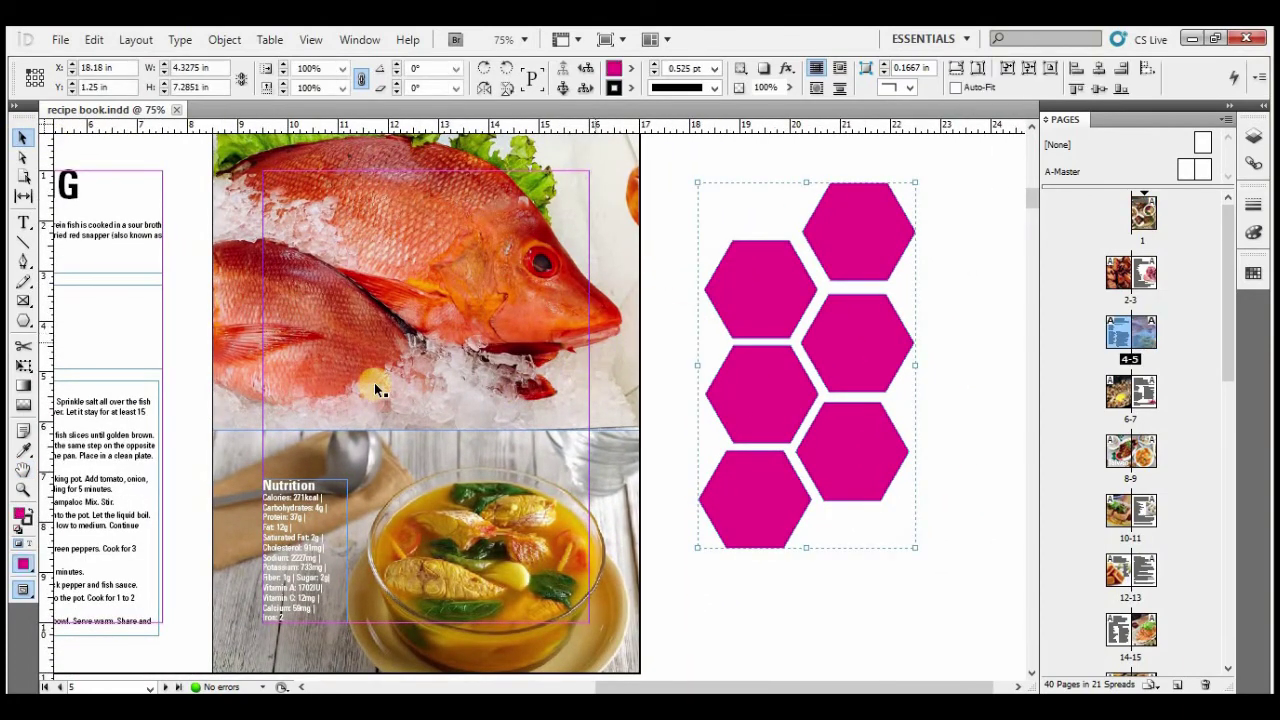
pyautogui.scroll(2, 386, 405)
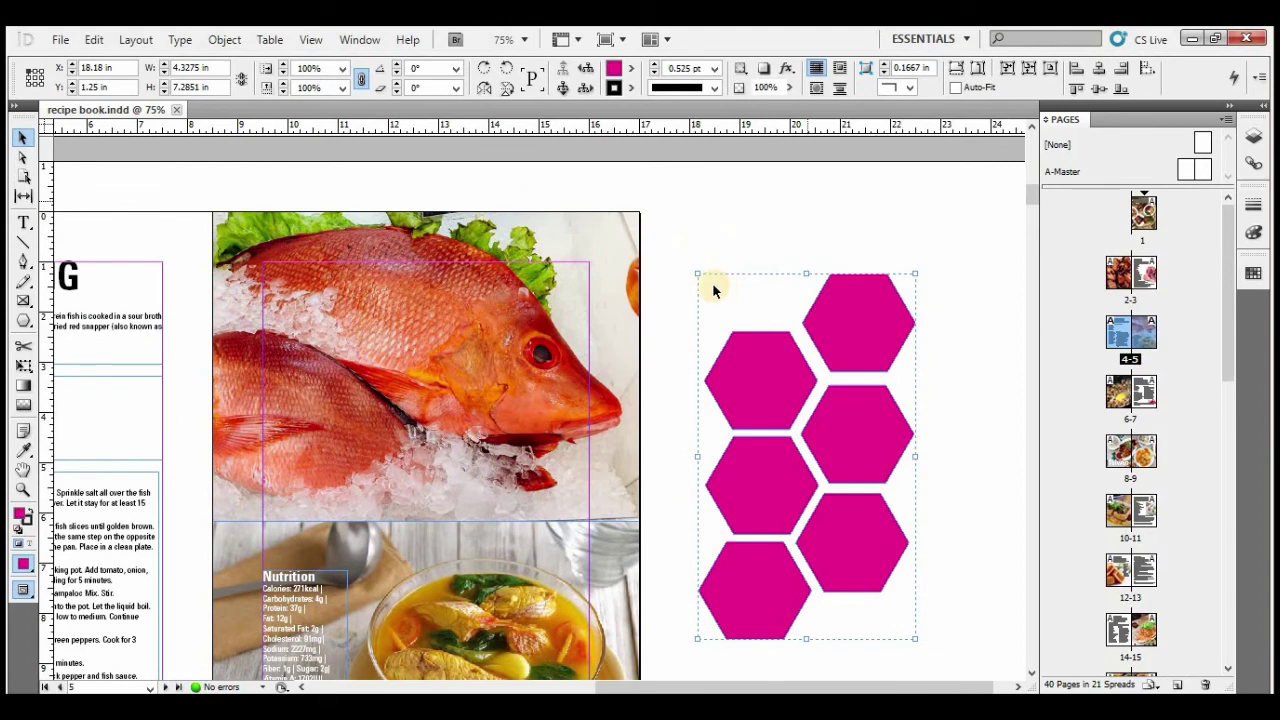
pyautogui.moveTo(728, 377); pyautogui.dragTo(828, 379)
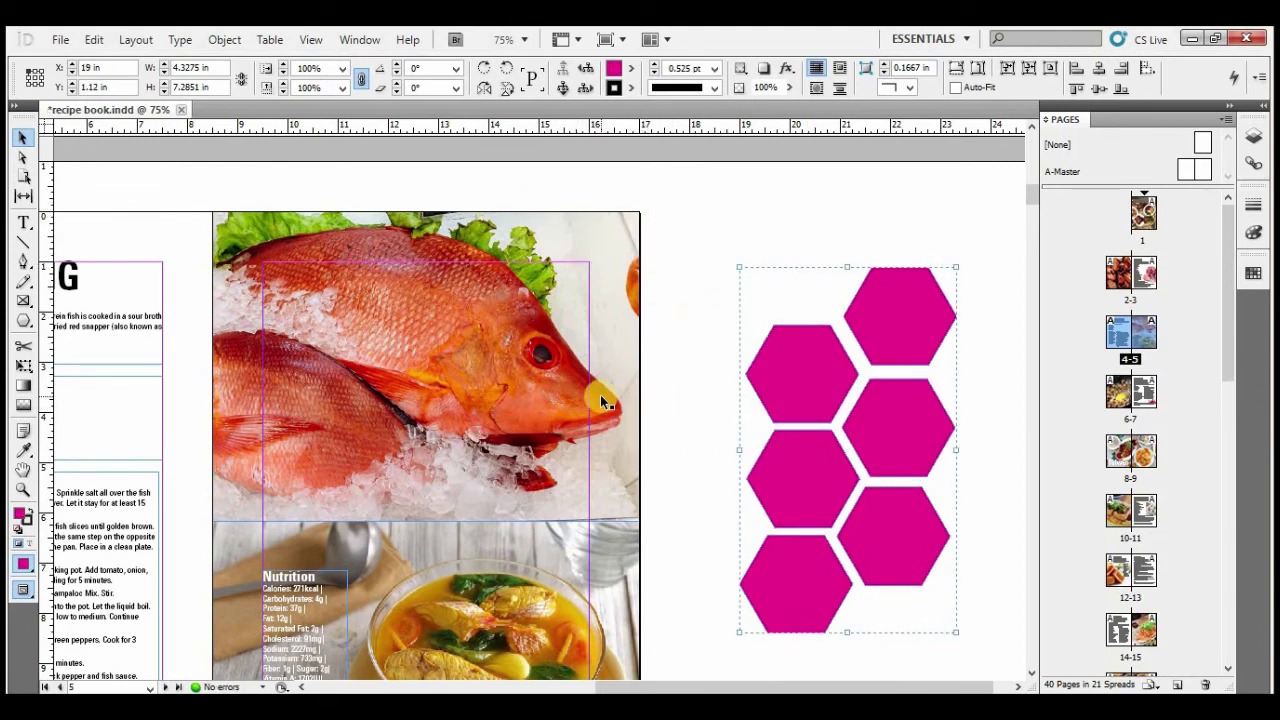
pyautogui.moveTo(857, 286); pyautogui.dragTo(848, 398)
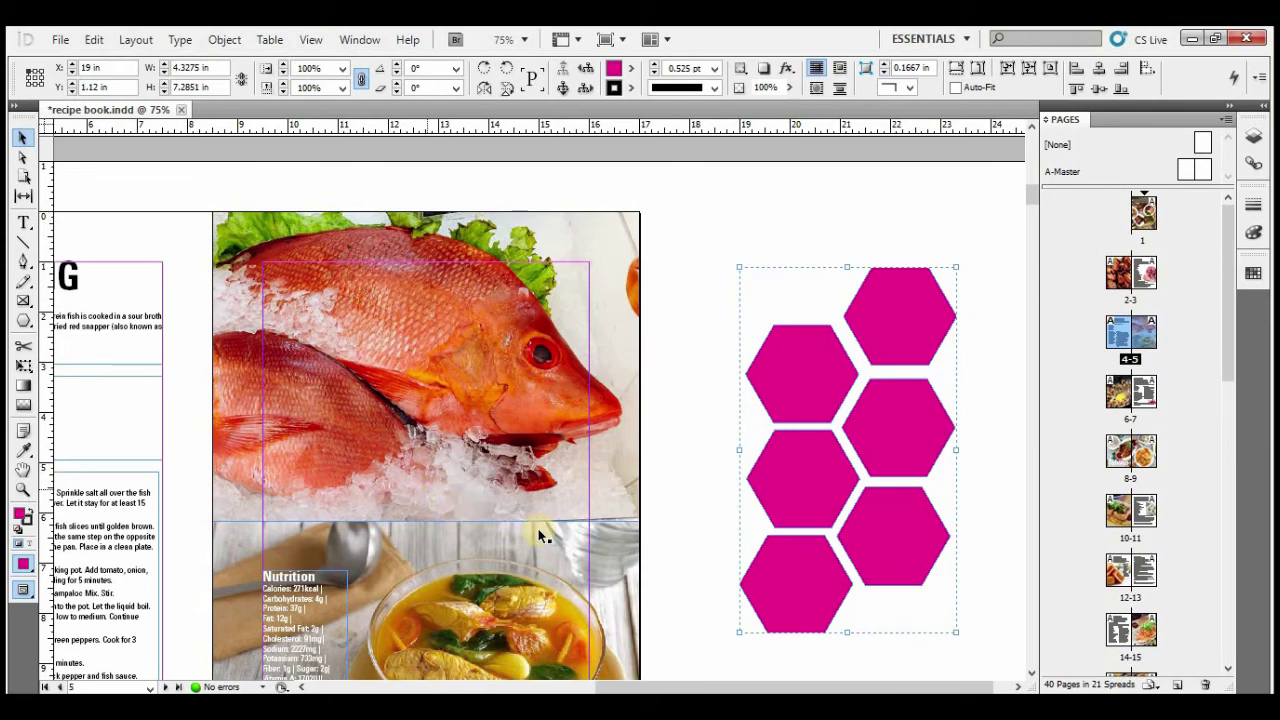
pyautogui.moveTo(807, 447); pyautogui.dragTo(806, 497)
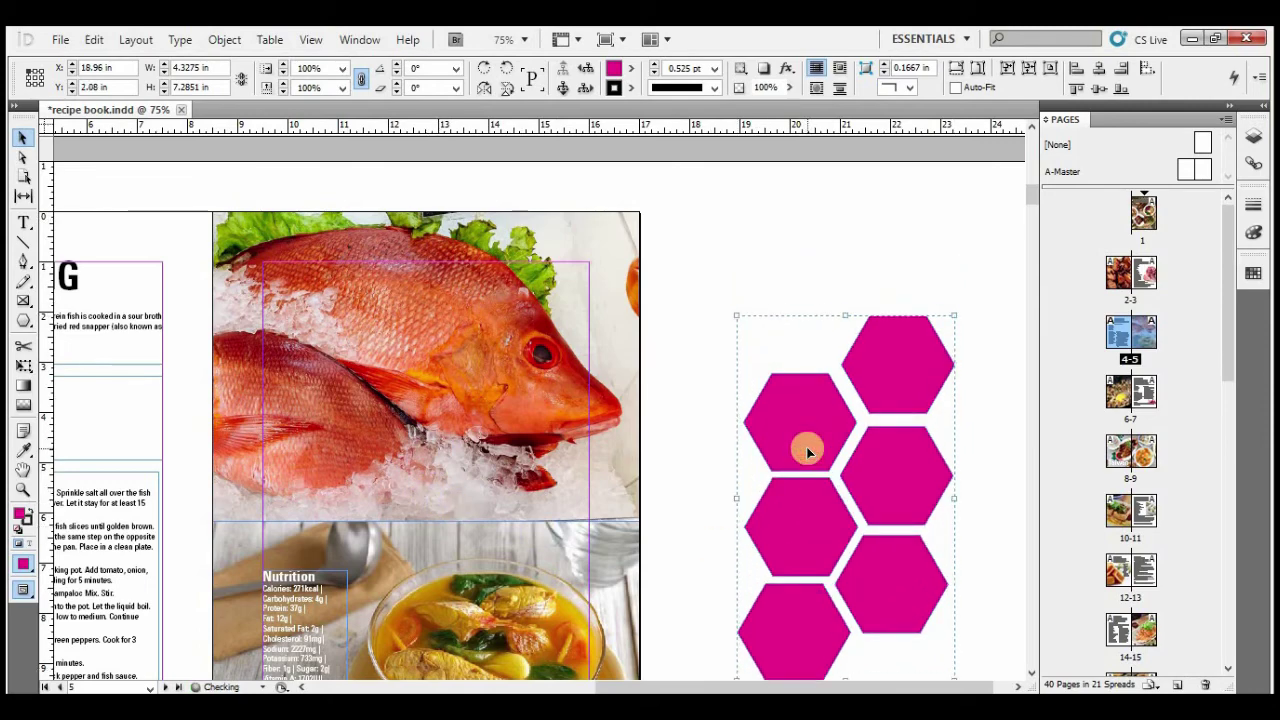
# Select the spare chili image beside the Sizzling Crispy Sisig page and look through the linked images in the package's Links folder.
pyautogui.scroll(-10, 667, 545)
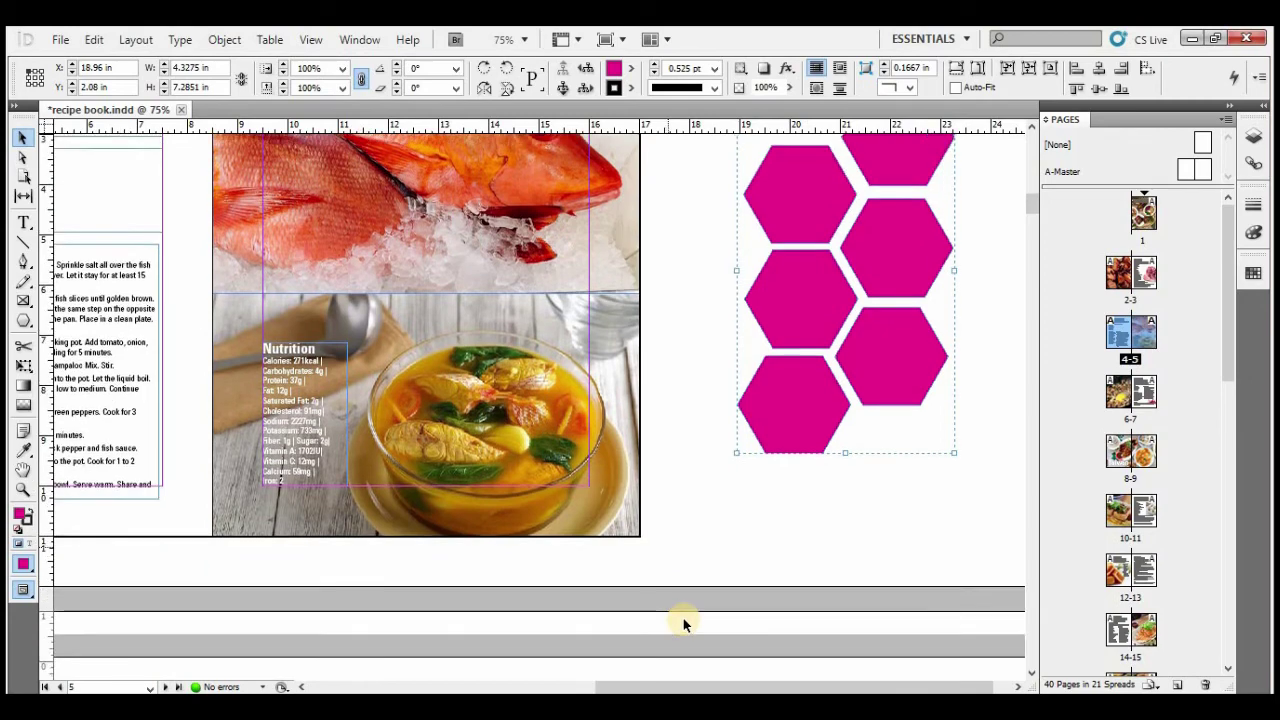
pyautogui.click(847, 490)
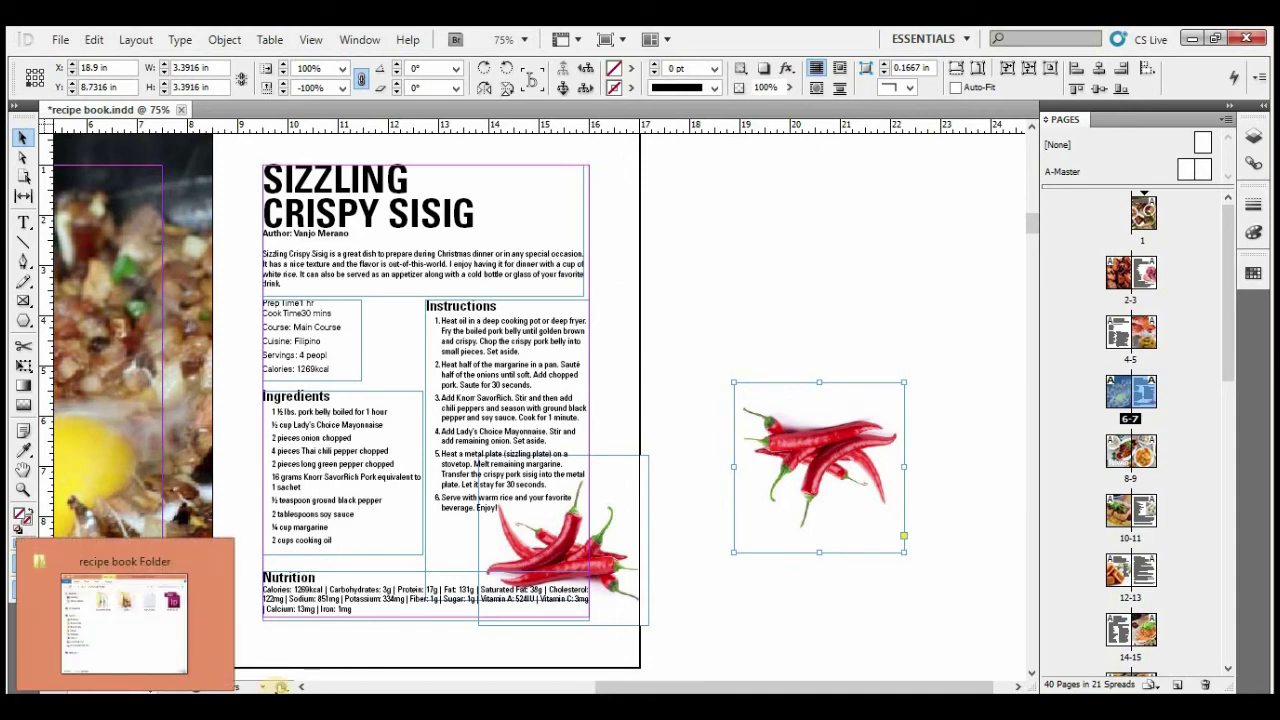
pyautogui.click(280, 688)
pyautogui.doubleClick(662, 275)
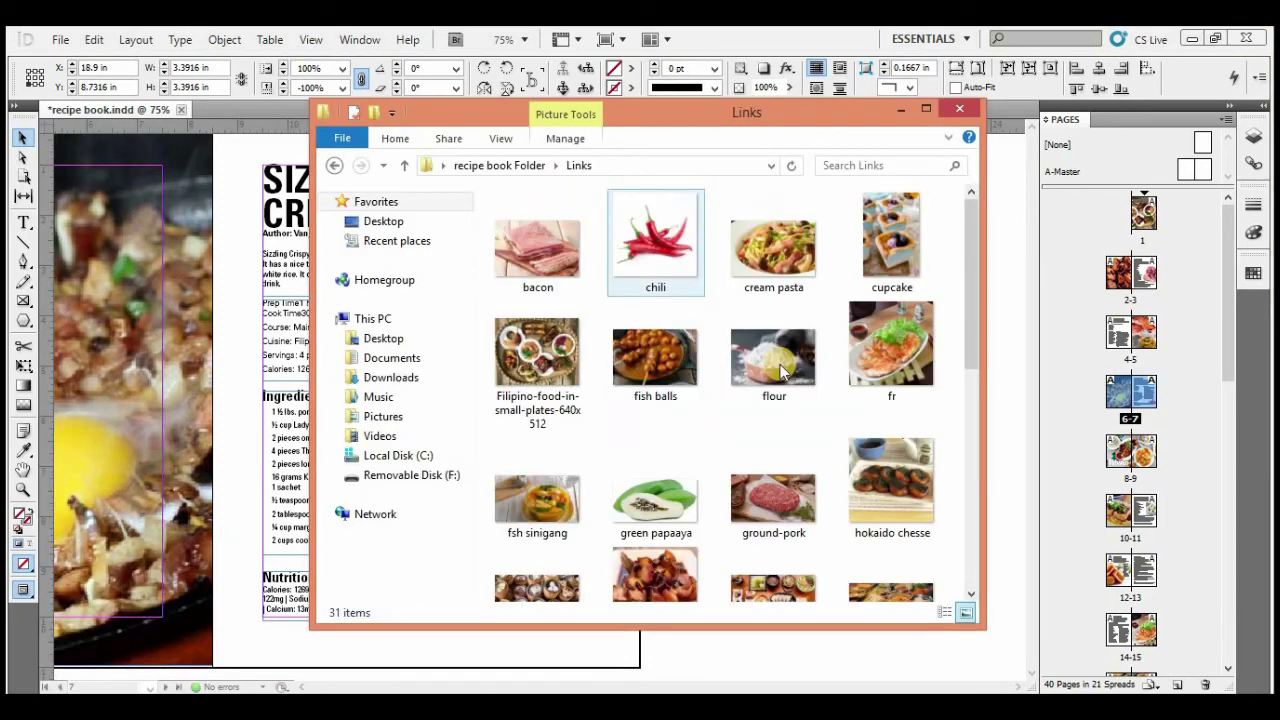
pyautogui.scroll(-1, 783, 358)
pyautogui.scroll(-3, 783, 368)
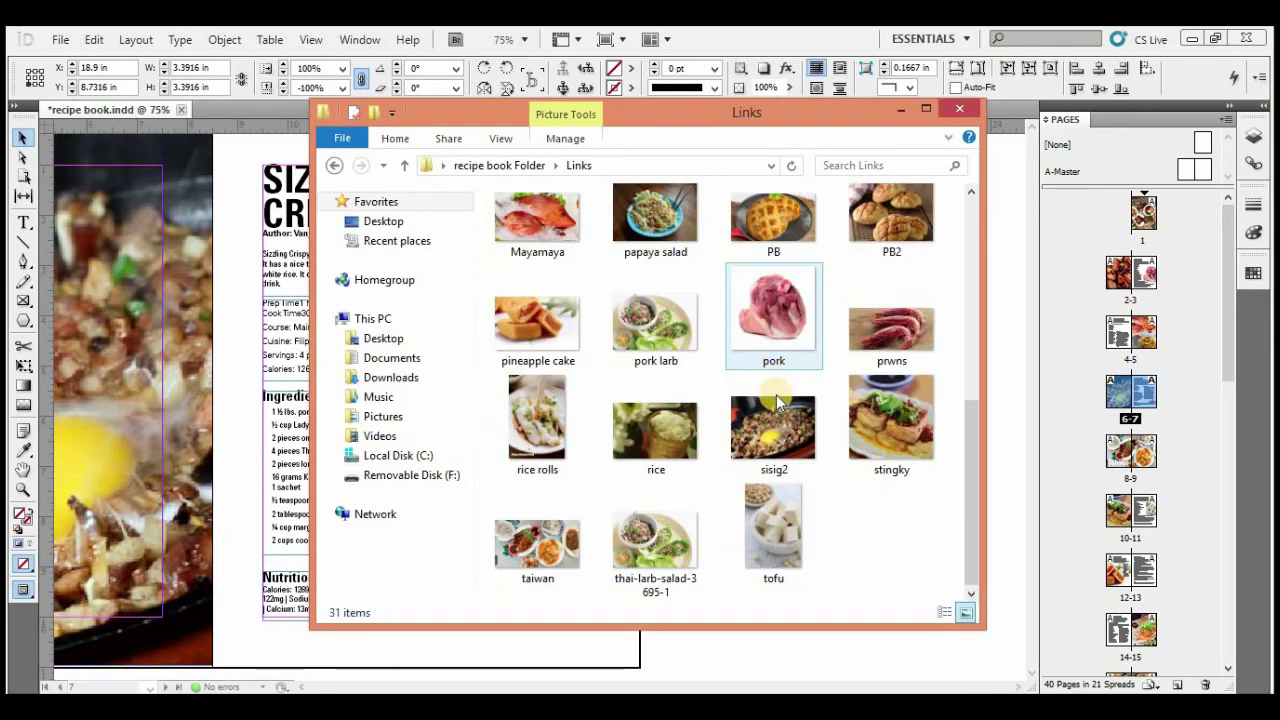
pyautogui.scroll(4, 778, 395)
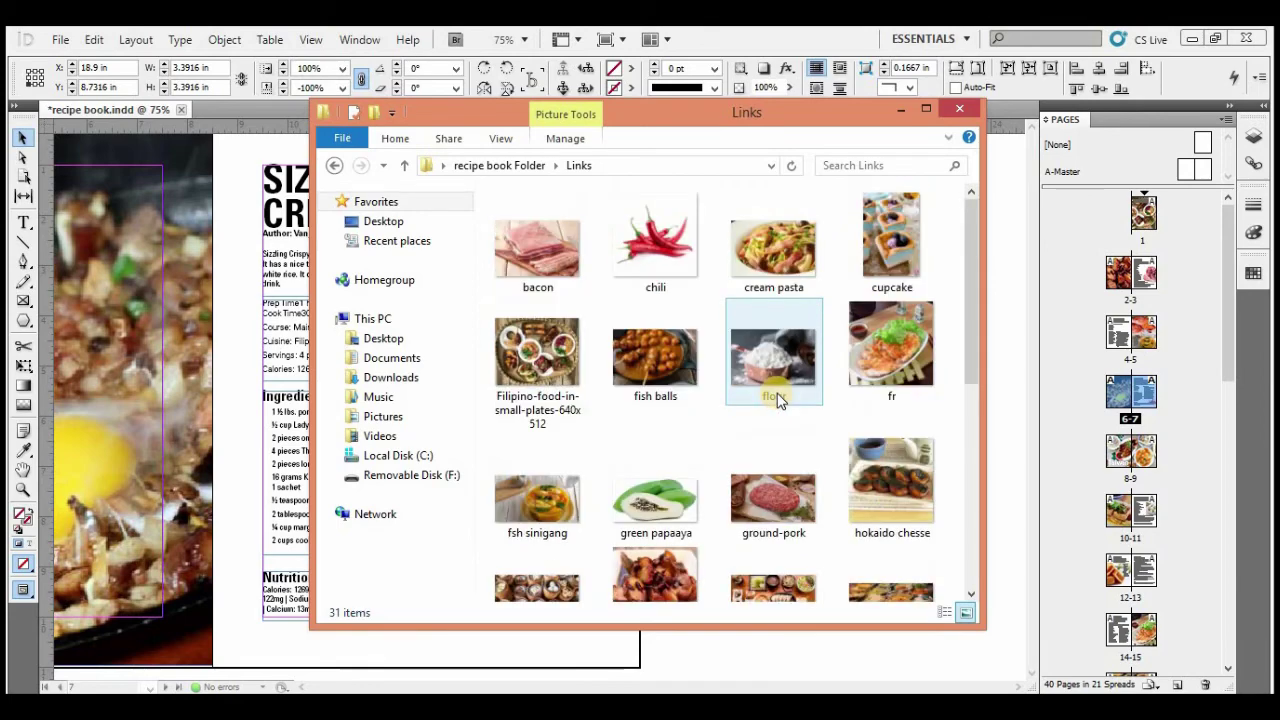
pyautogui.click(902, 111)
# Move the magenta hexagon group beside page 5 up to about X 18.92 in, Y 0.98 in.
pyautogui.scroll(10, 786, 447)
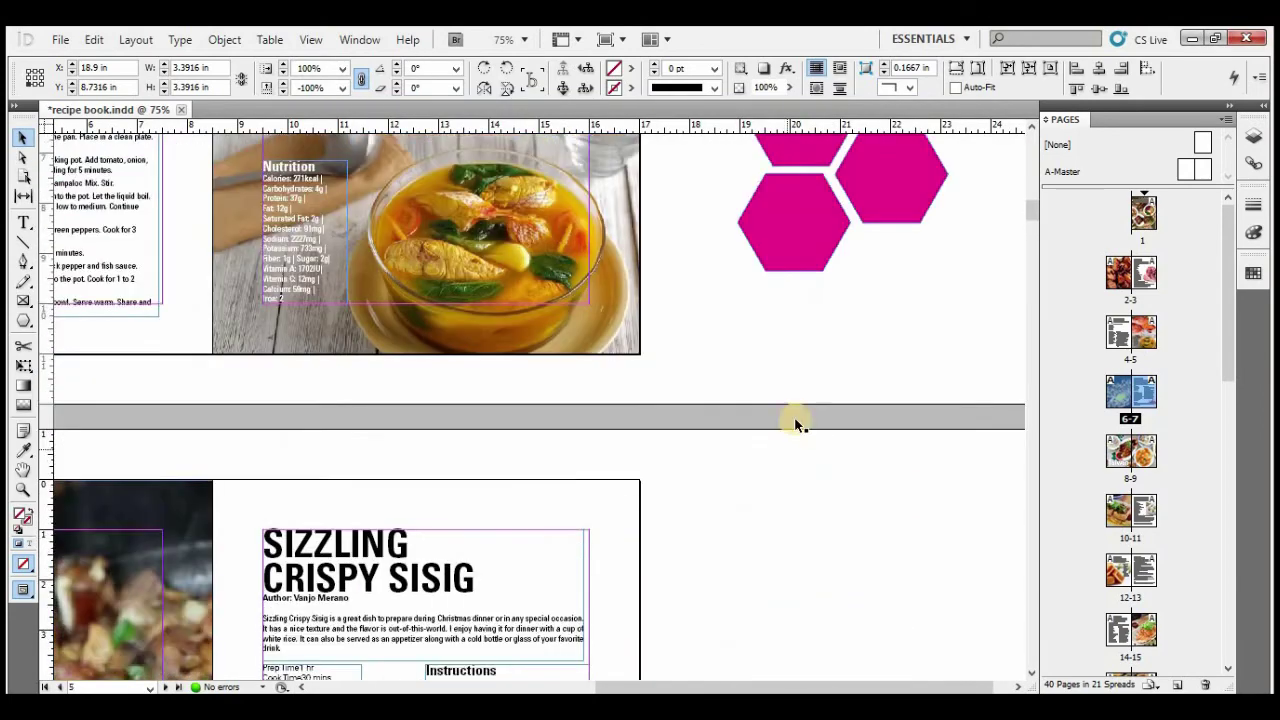
pyautogui.scroll(2, 791, 412)
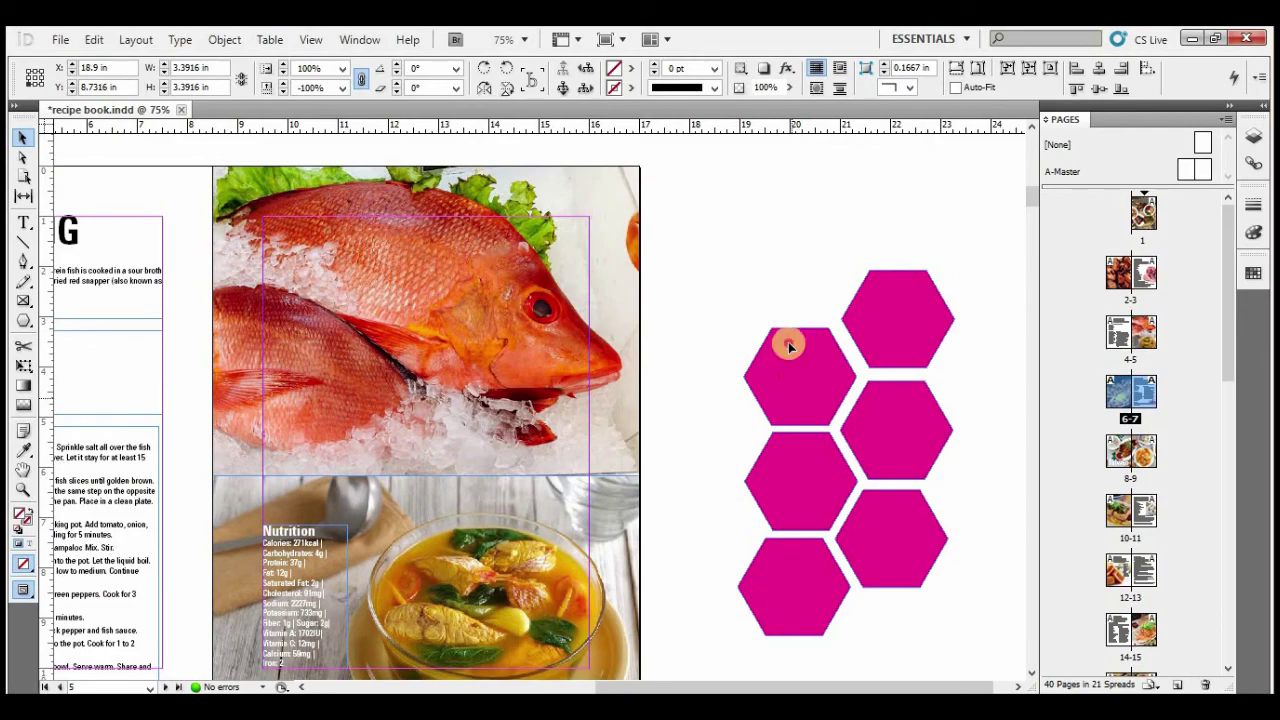
pyautogui.moveTo(791, 346); pyautogui.dragTo(791, 291)
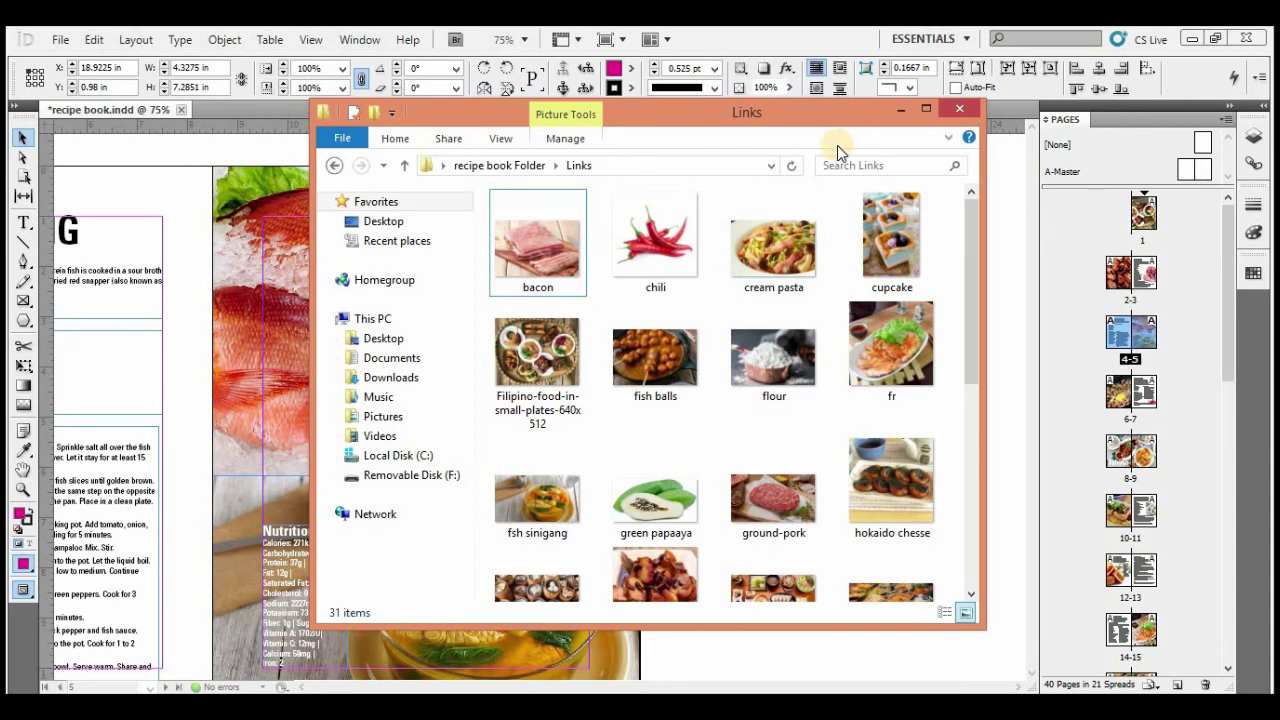
# Minimize the Links folder window and InDesign to return to the desktop with the packaged folder.
pyautogui.click(901, 108)
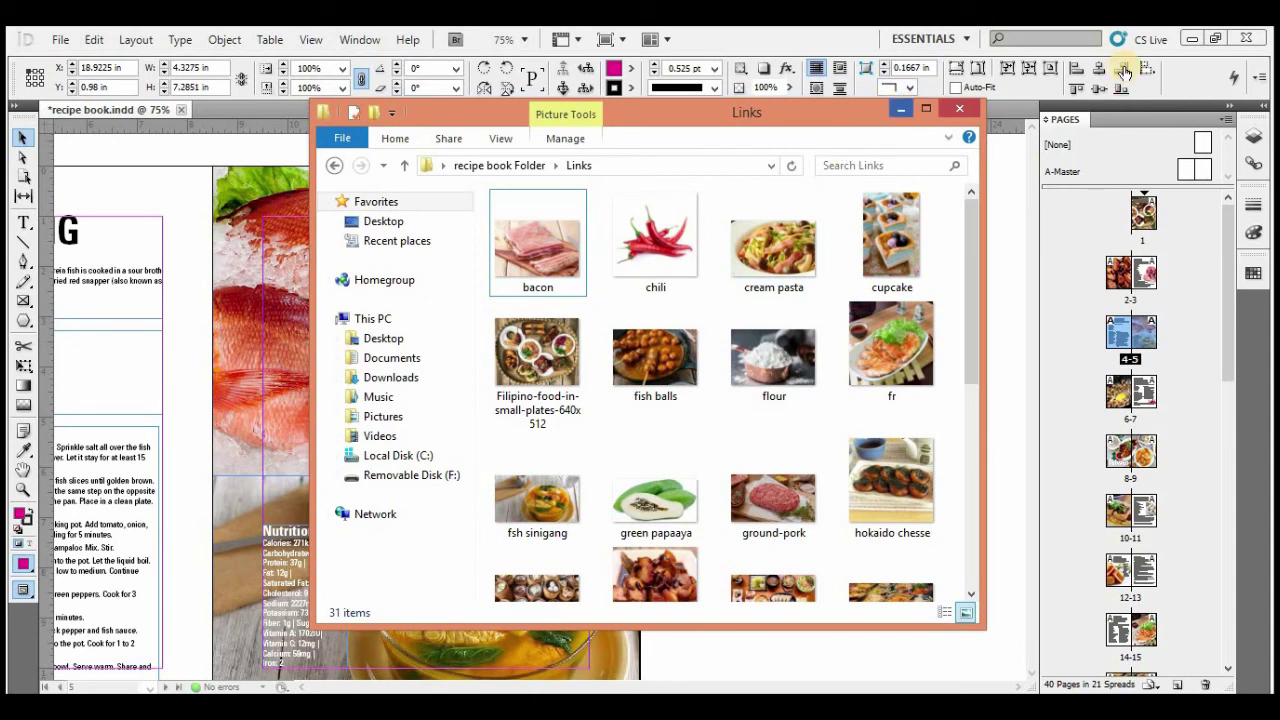
pyautogui.click(1188, 43)
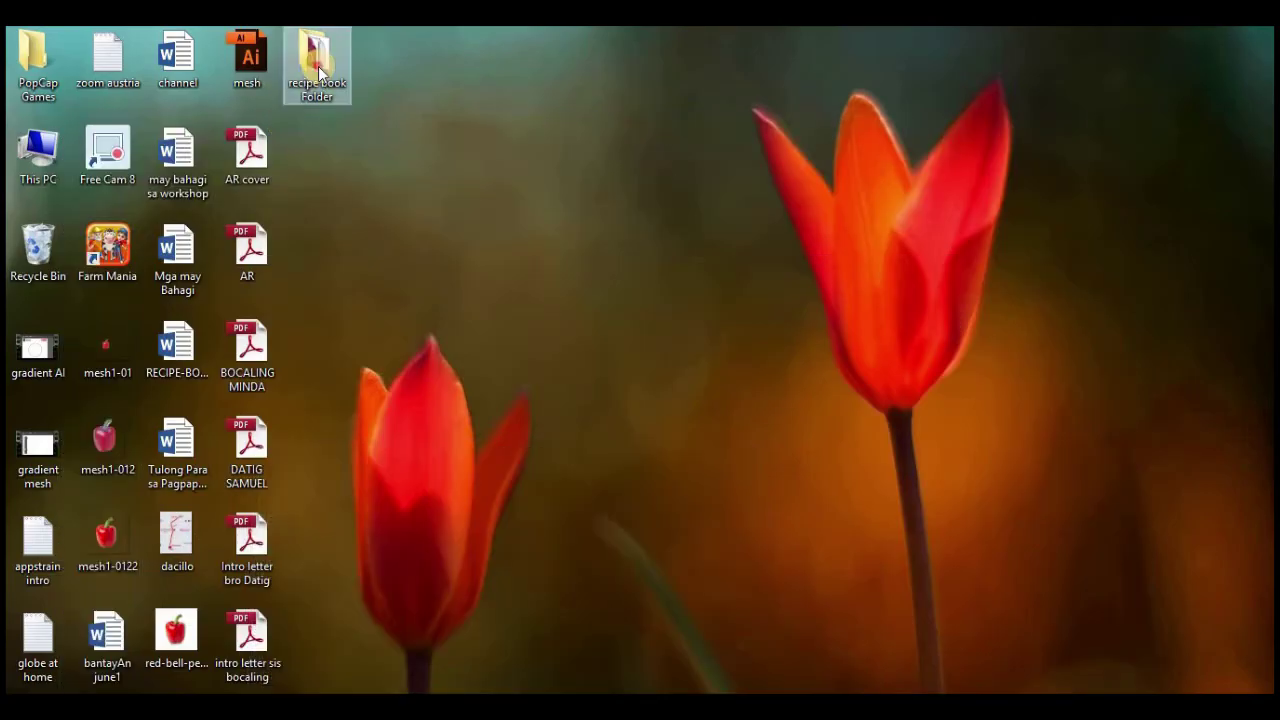